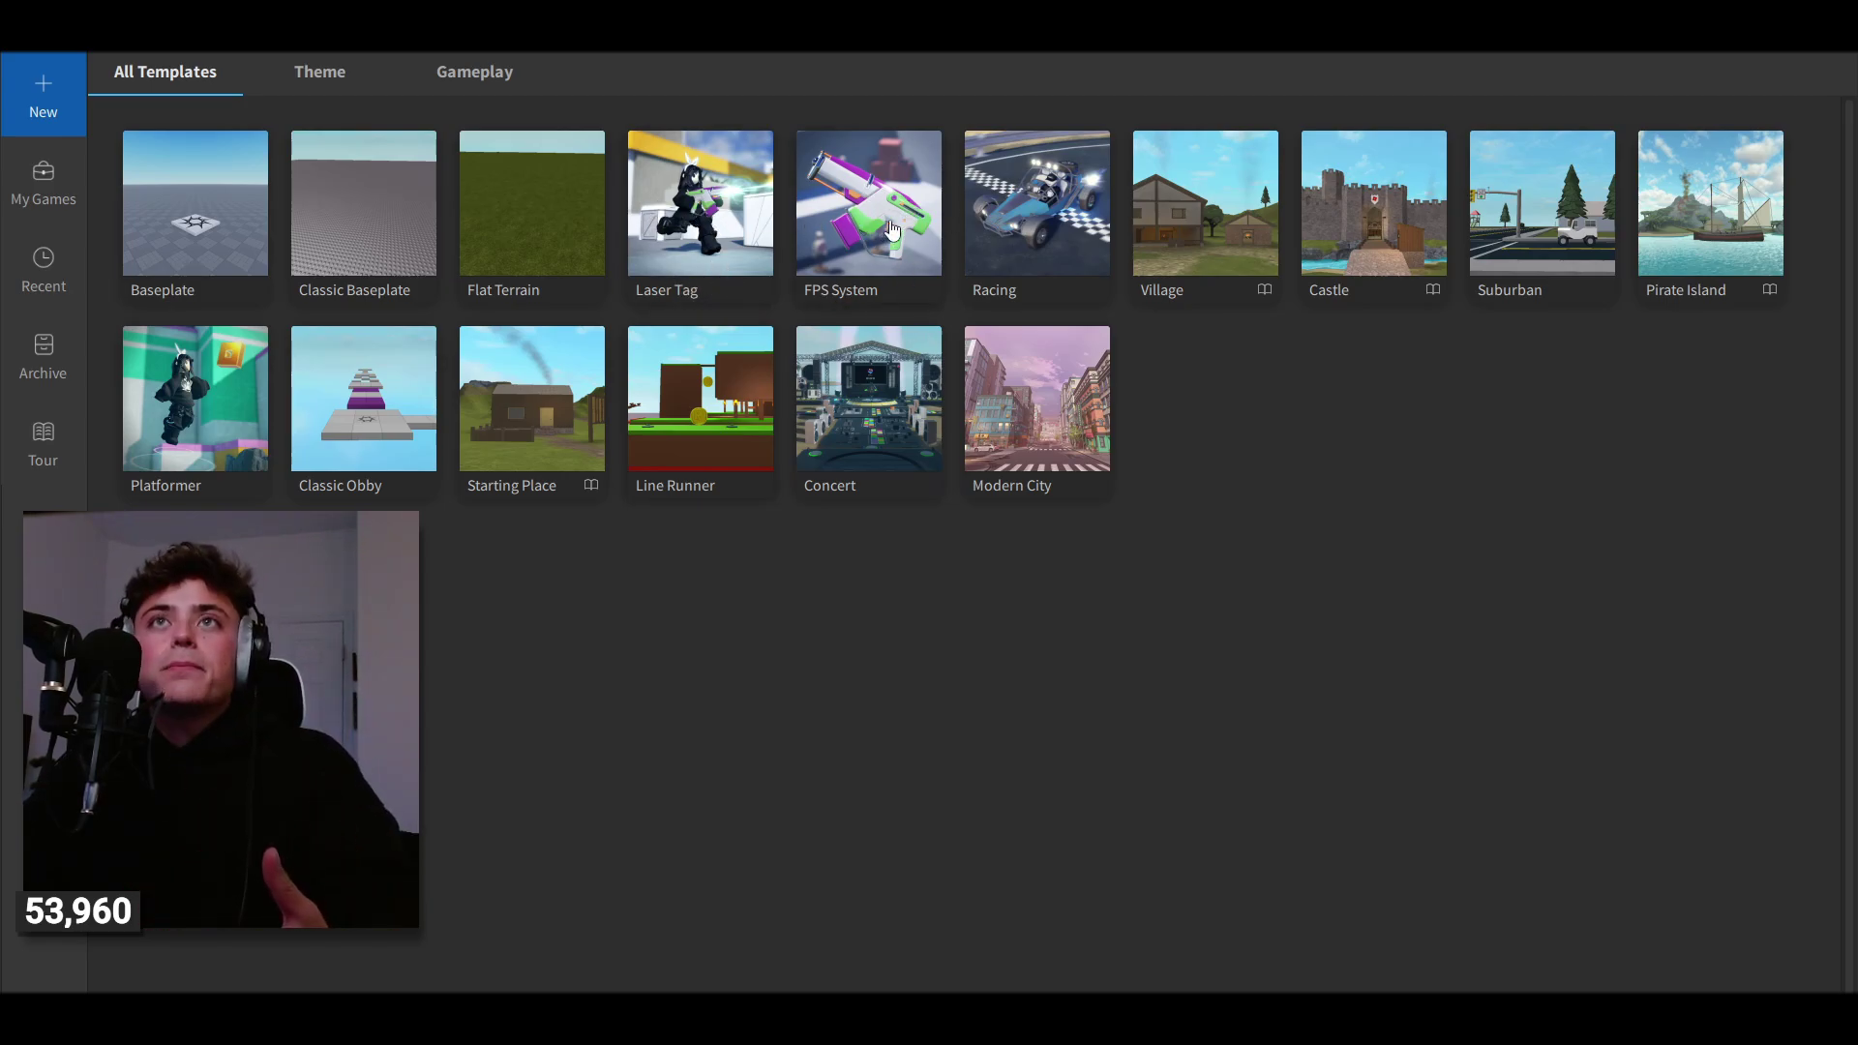
- Create a new place from the Laser Tag template and activate the Select tool
{"action": "left_click", "coordinate": [695, 245]}
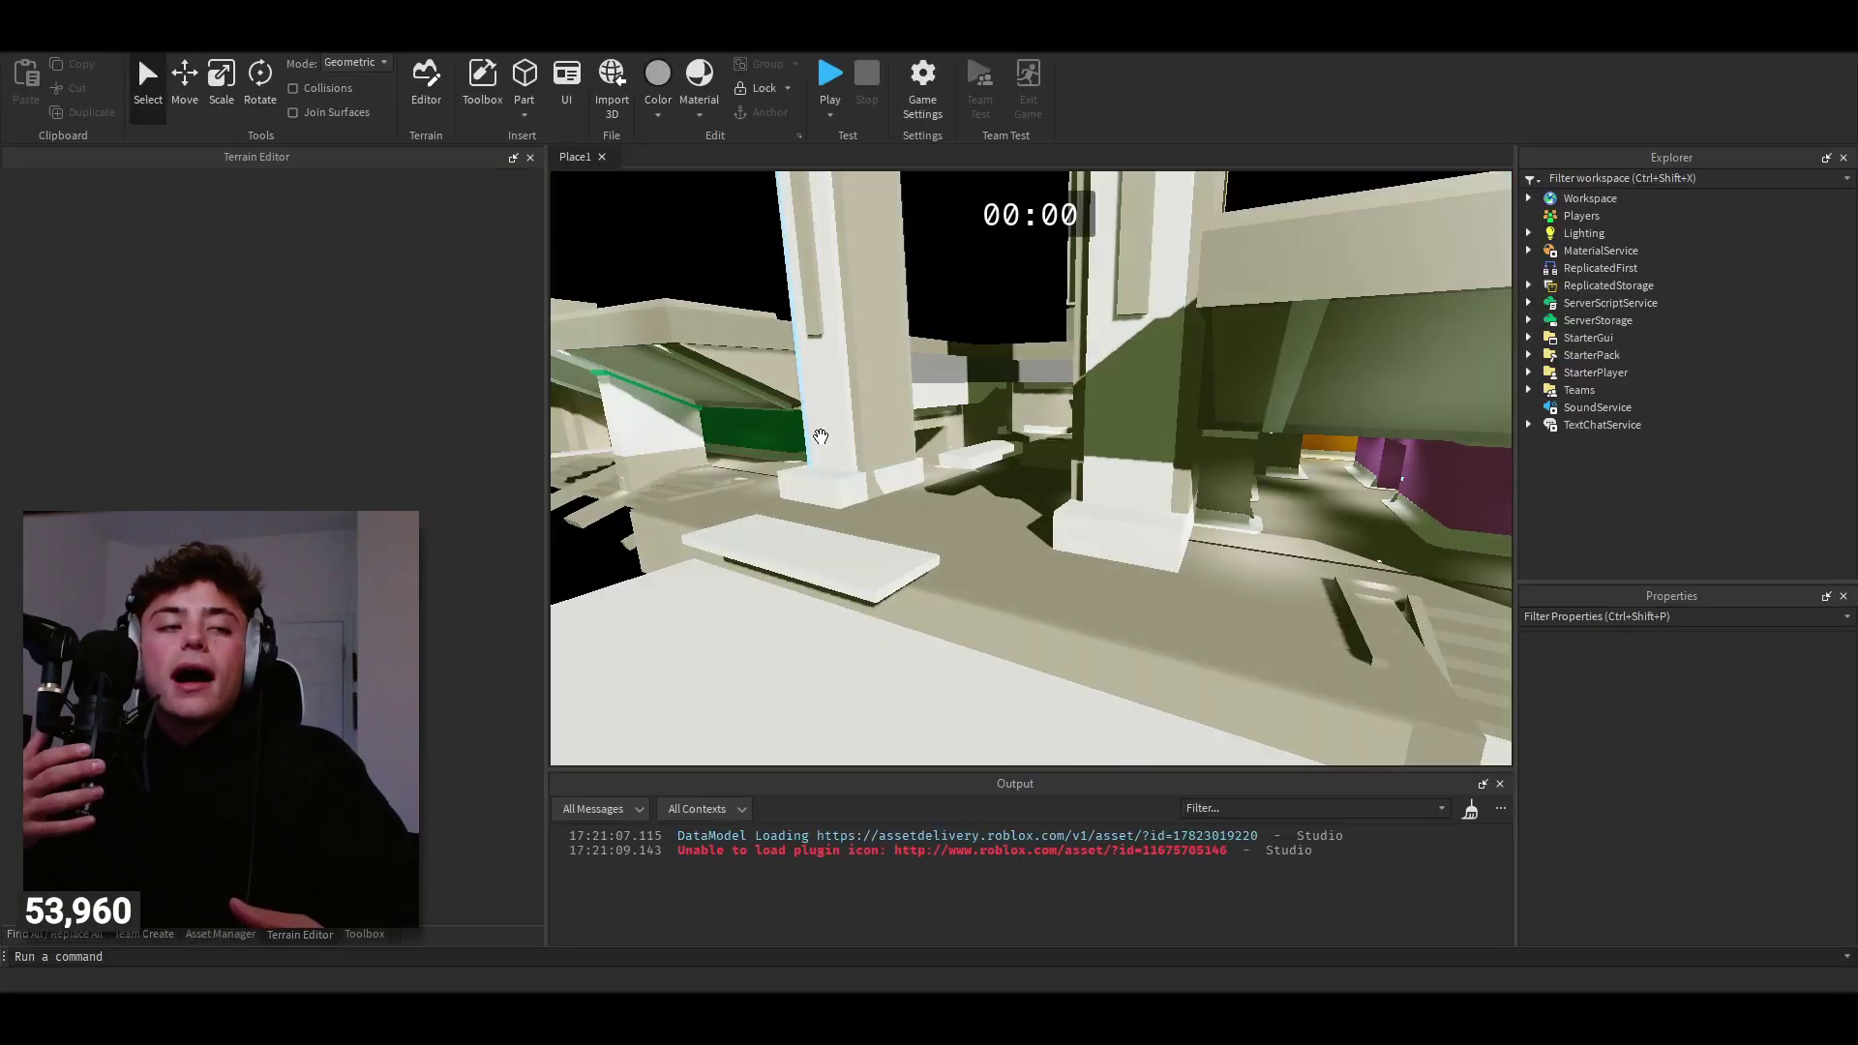
{"action": "key", "text": "F11"}
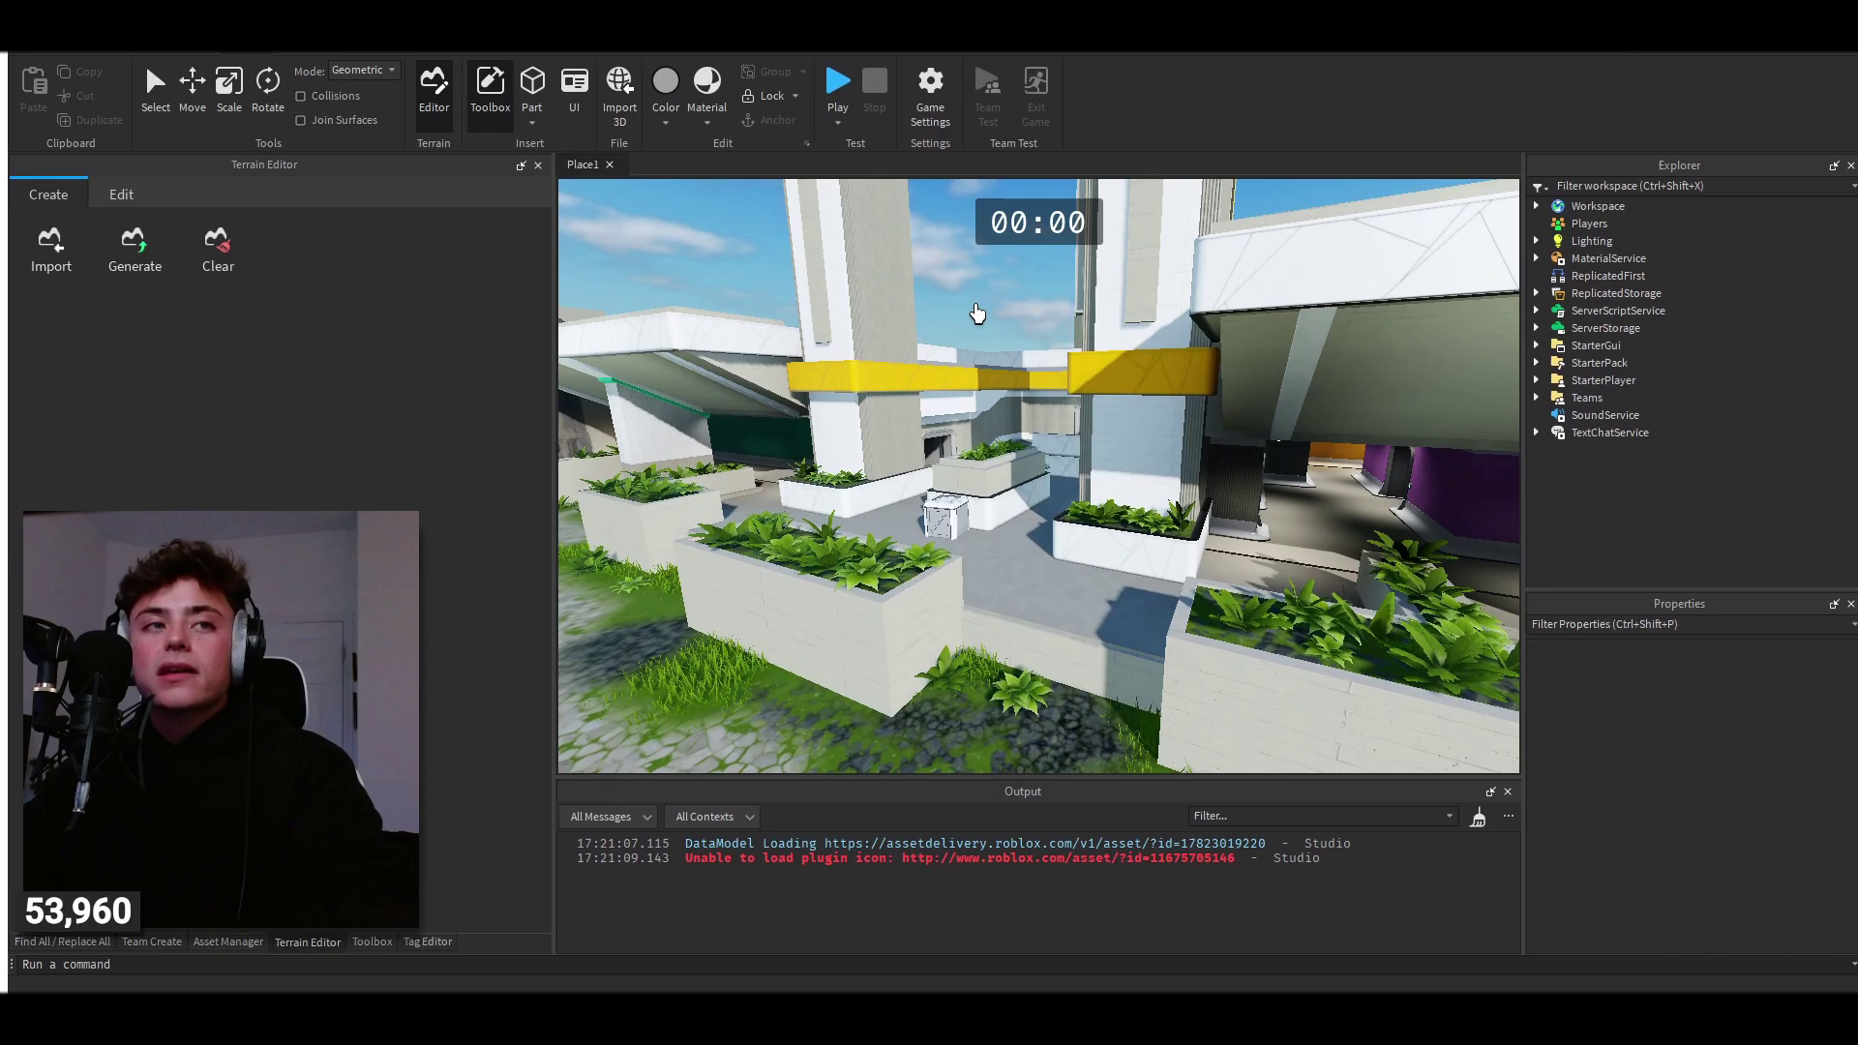
{"action": "key", "text": "s"}
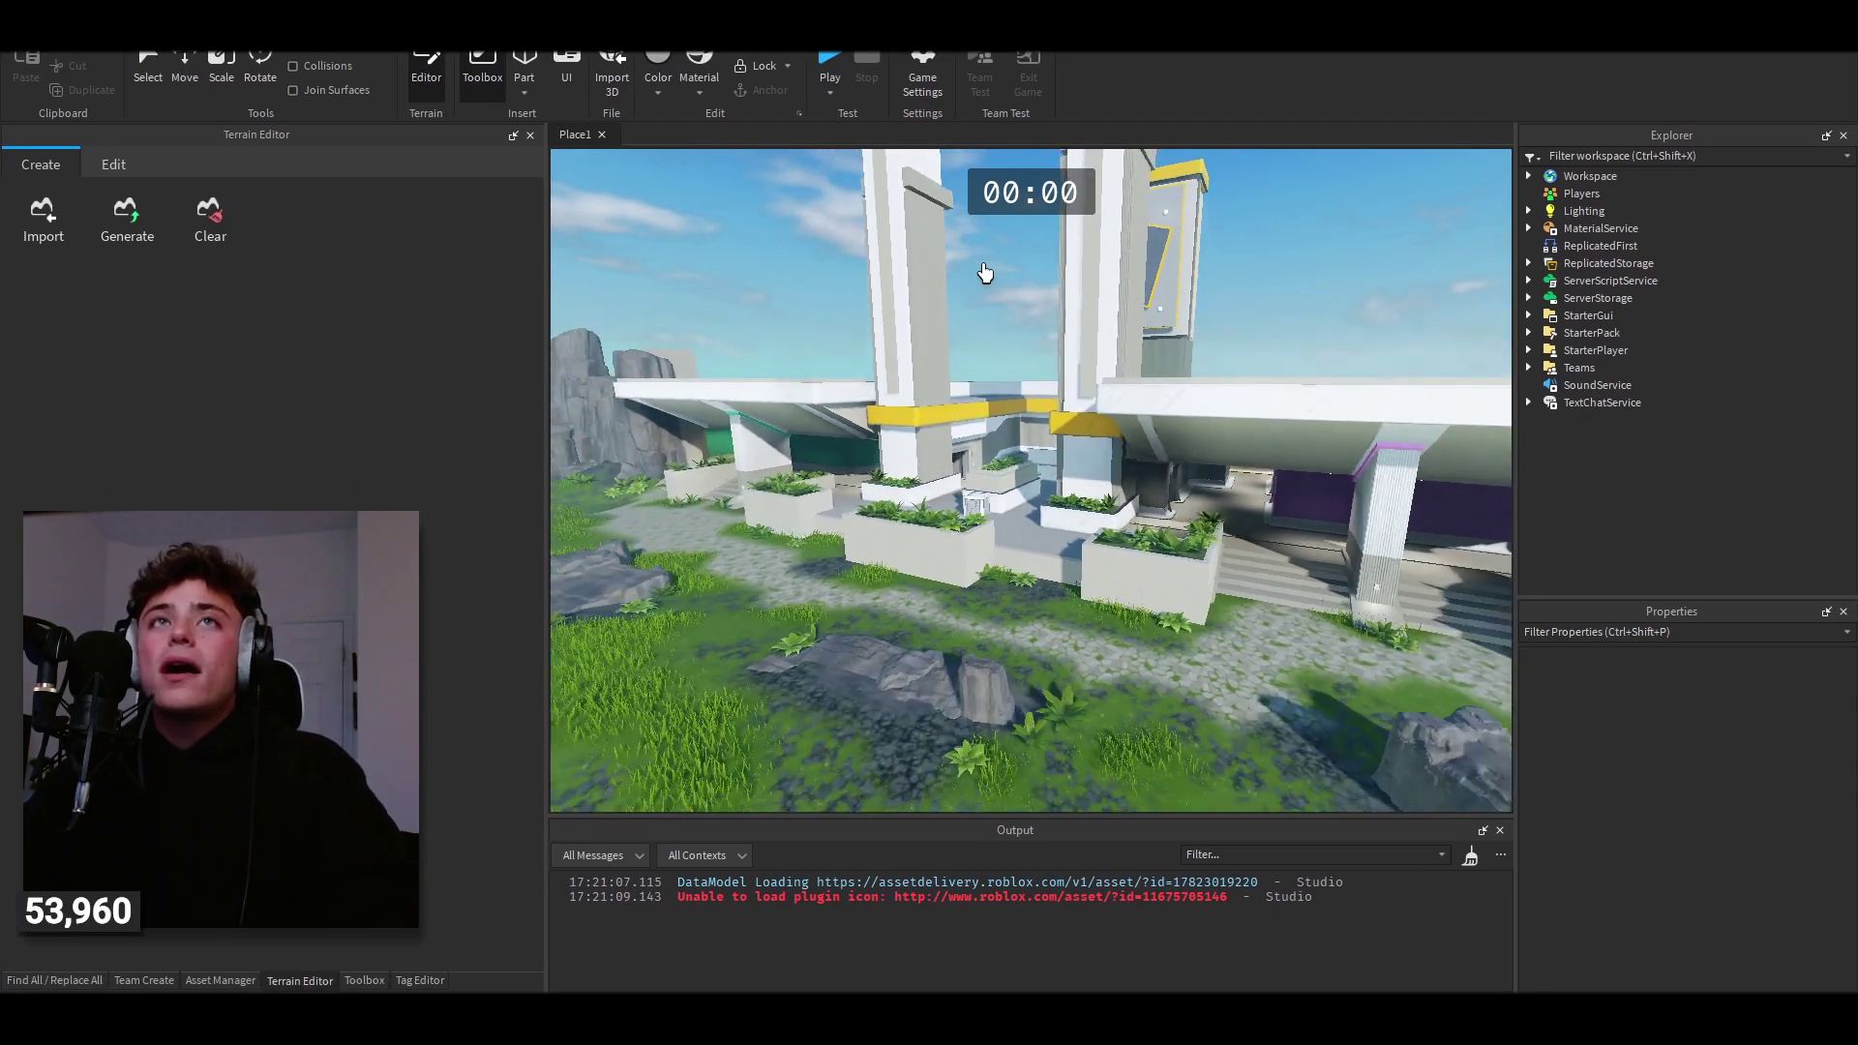
{"action": "left_click", "coordinate": [148, 76]}
- Survey the outside of the arena, its cliffs, rocks and grassy path, and clear the output log
{"action": "right_click_drag", "start_coordinate": [1340, 316], "coordinate": [1335, 315]}
{"action": "key", "text": "a"}
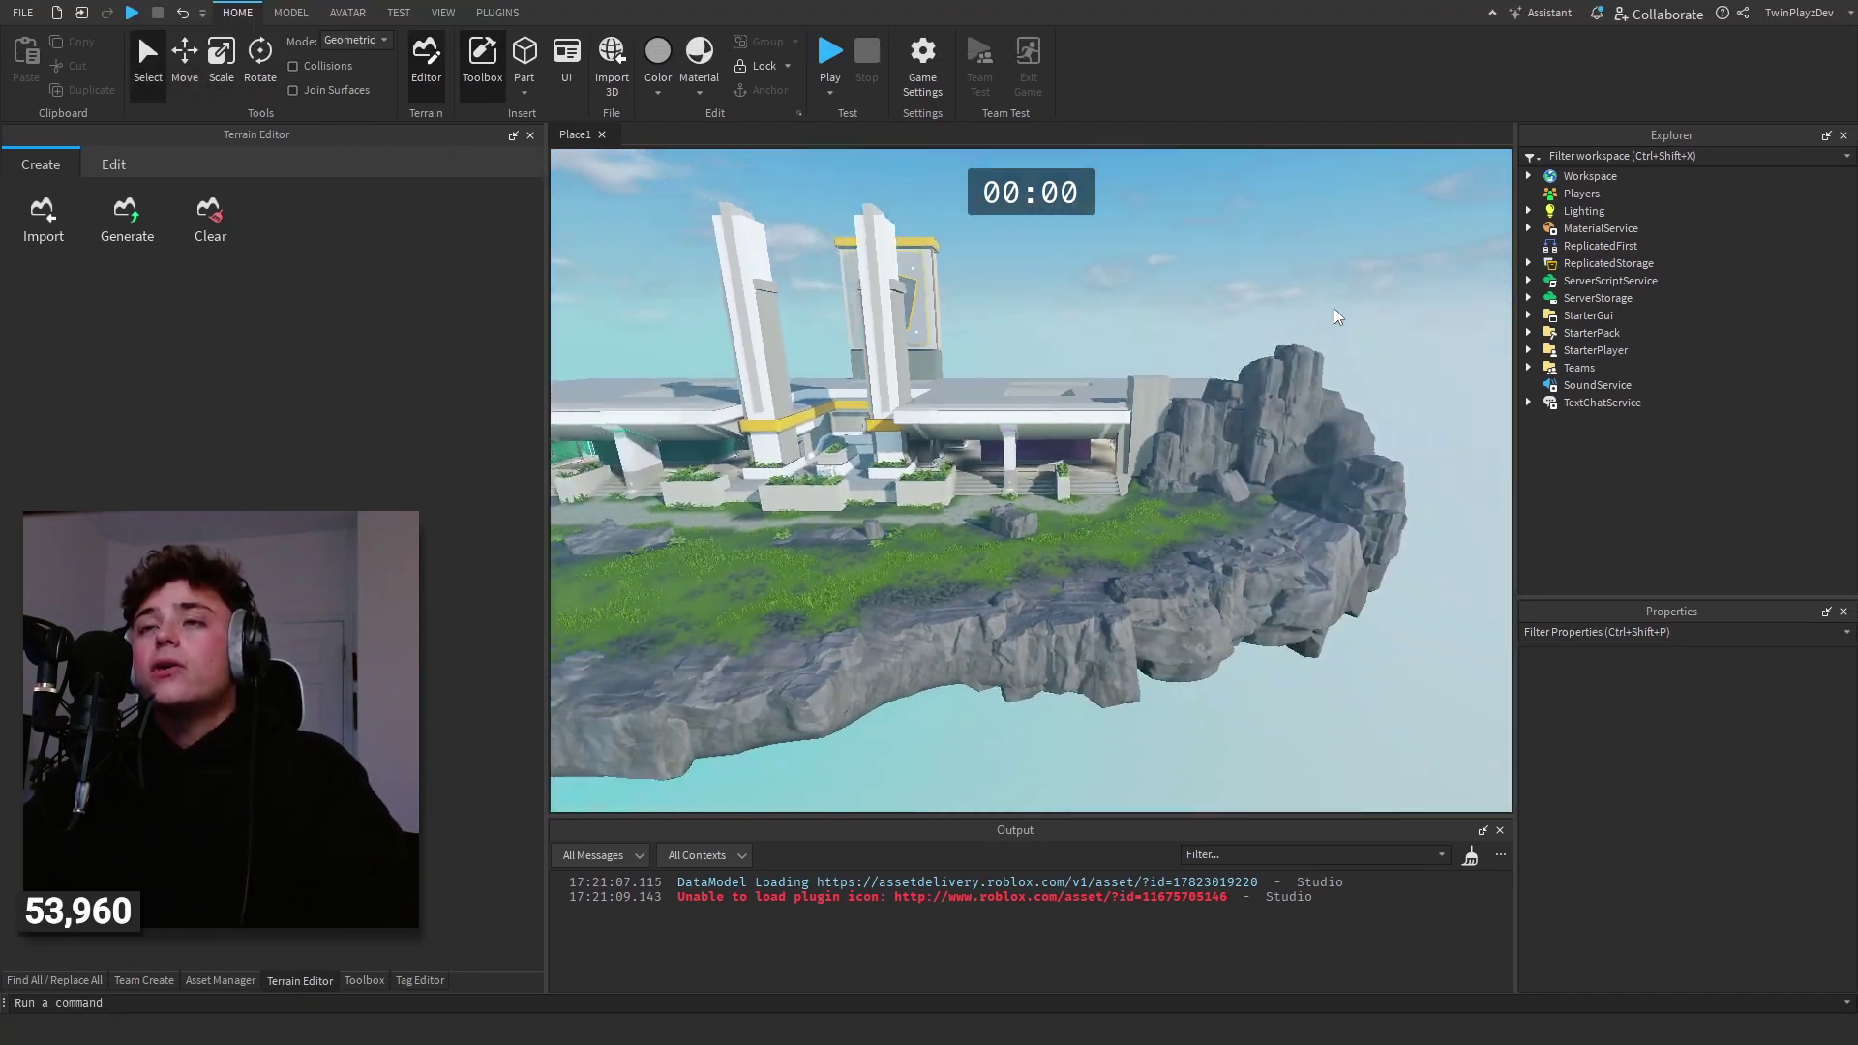
{"action": "key", "text": "w"}
{"action": "right_click_drag", "start_coordinate": [1248, 457], "coordinate": [1217, 361]}
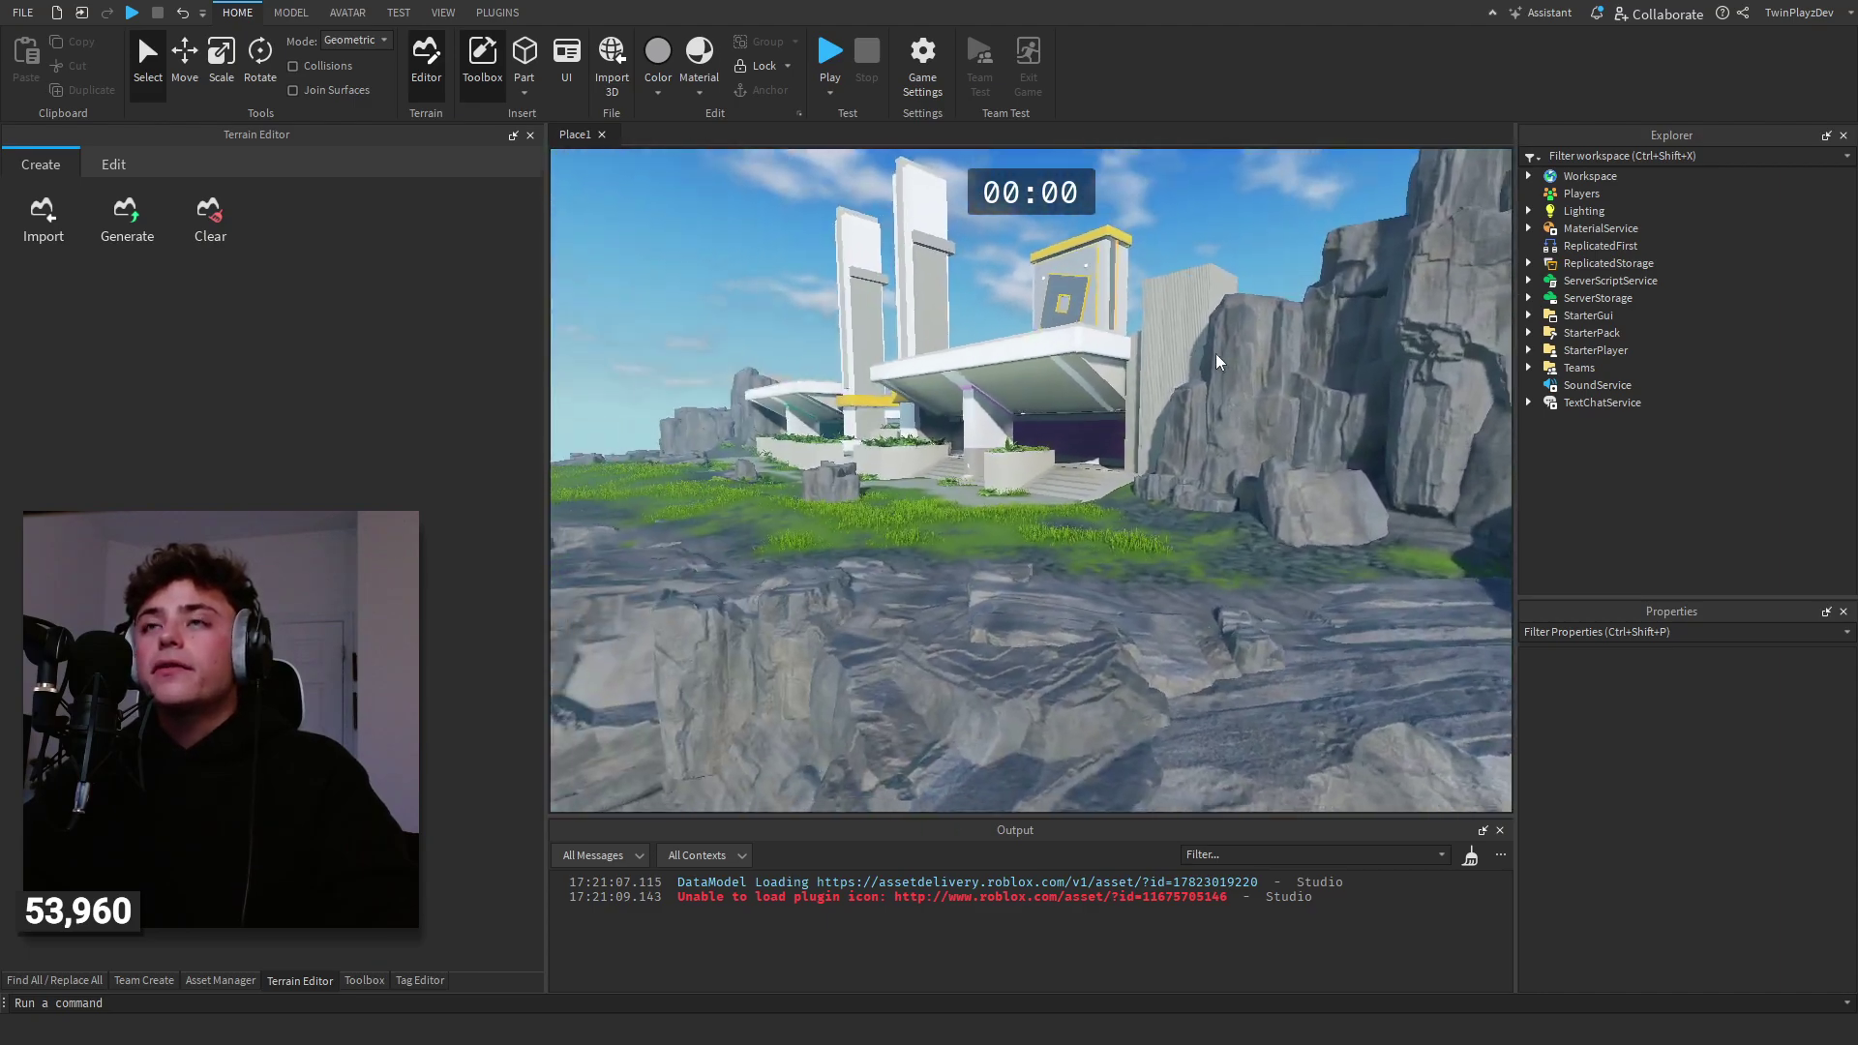
{"action": "left_click", "coordinate": [1471, 855]}
{"action": "key", "text": "w"}
{"action": "right_click_drag", "start_coordinate": [953, 575], "coordinate": [1156, 432]}
{"action": "left_click", "coordinate": [1075, 581]}
{"action": "left_click", "coordinate": [1155, 431]}
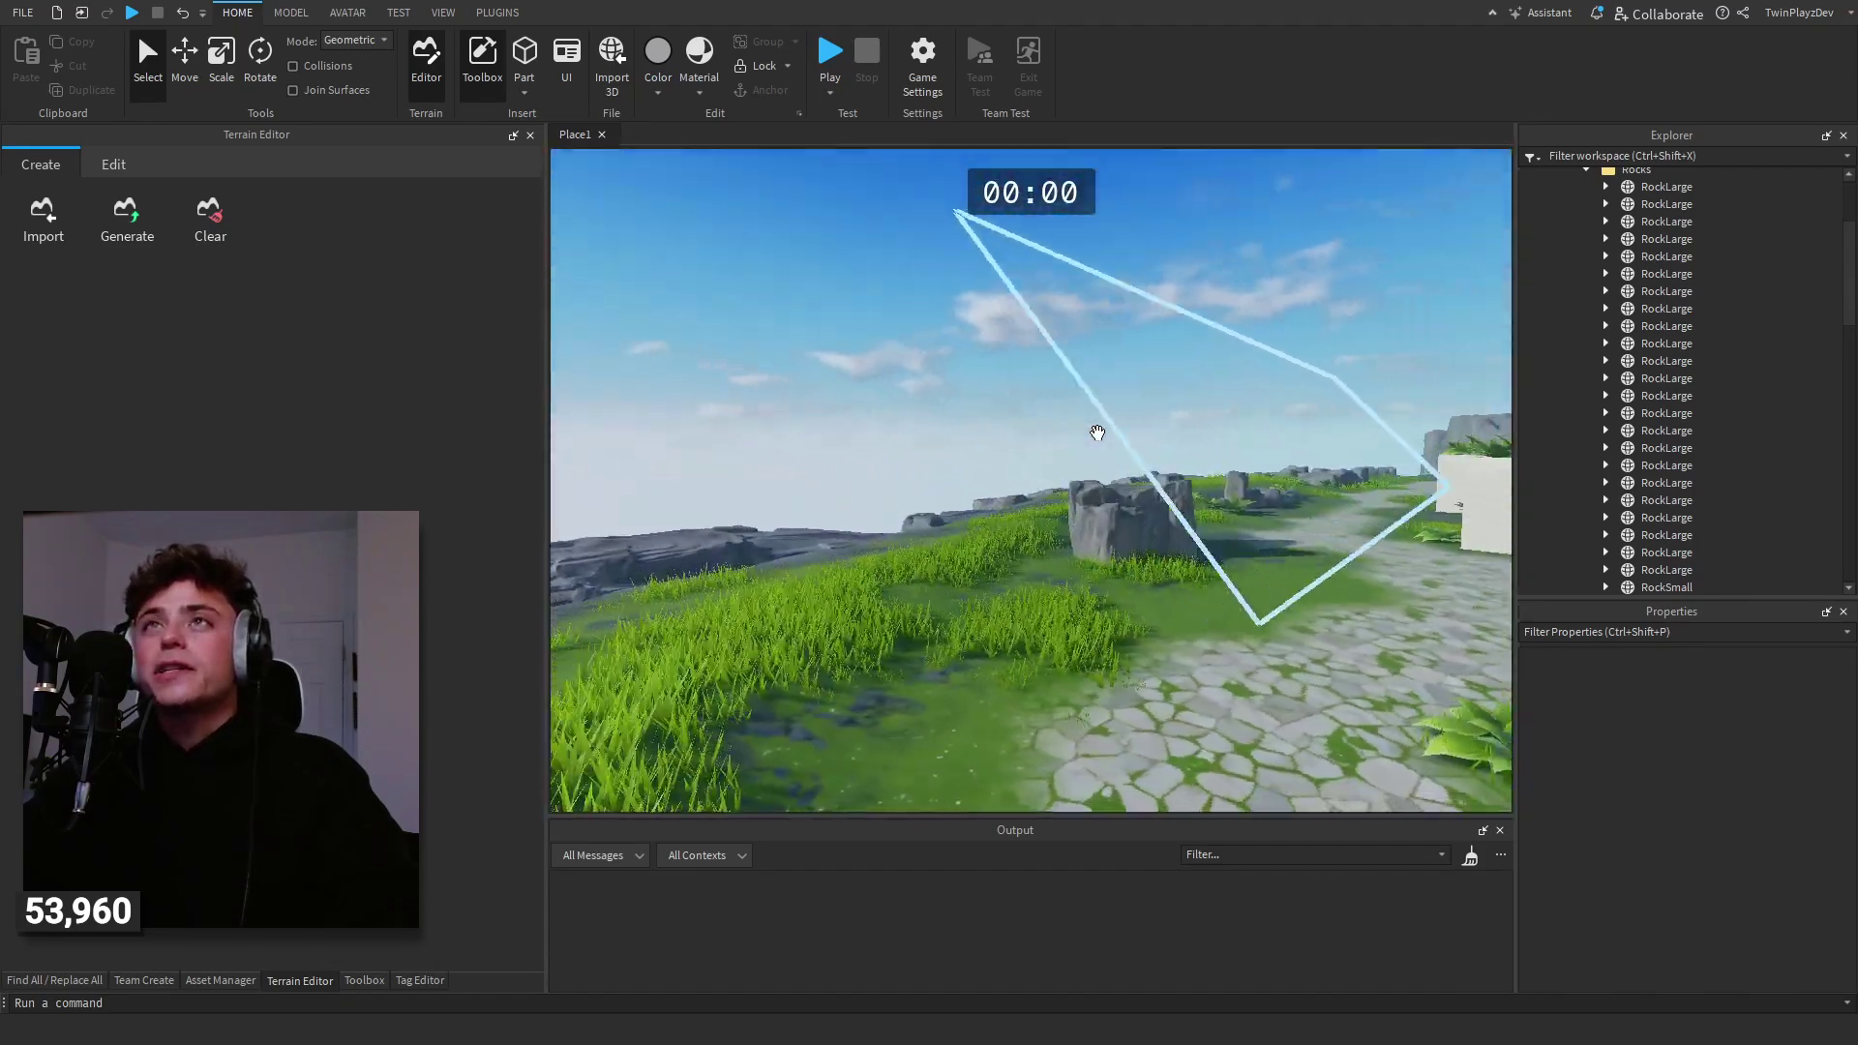
- Playtest the laser tag match, firing the second blaster while crossing the pink base and the outdoor grass, and stop the test
{"action": "left_click", "coordinate": [835, 58]}
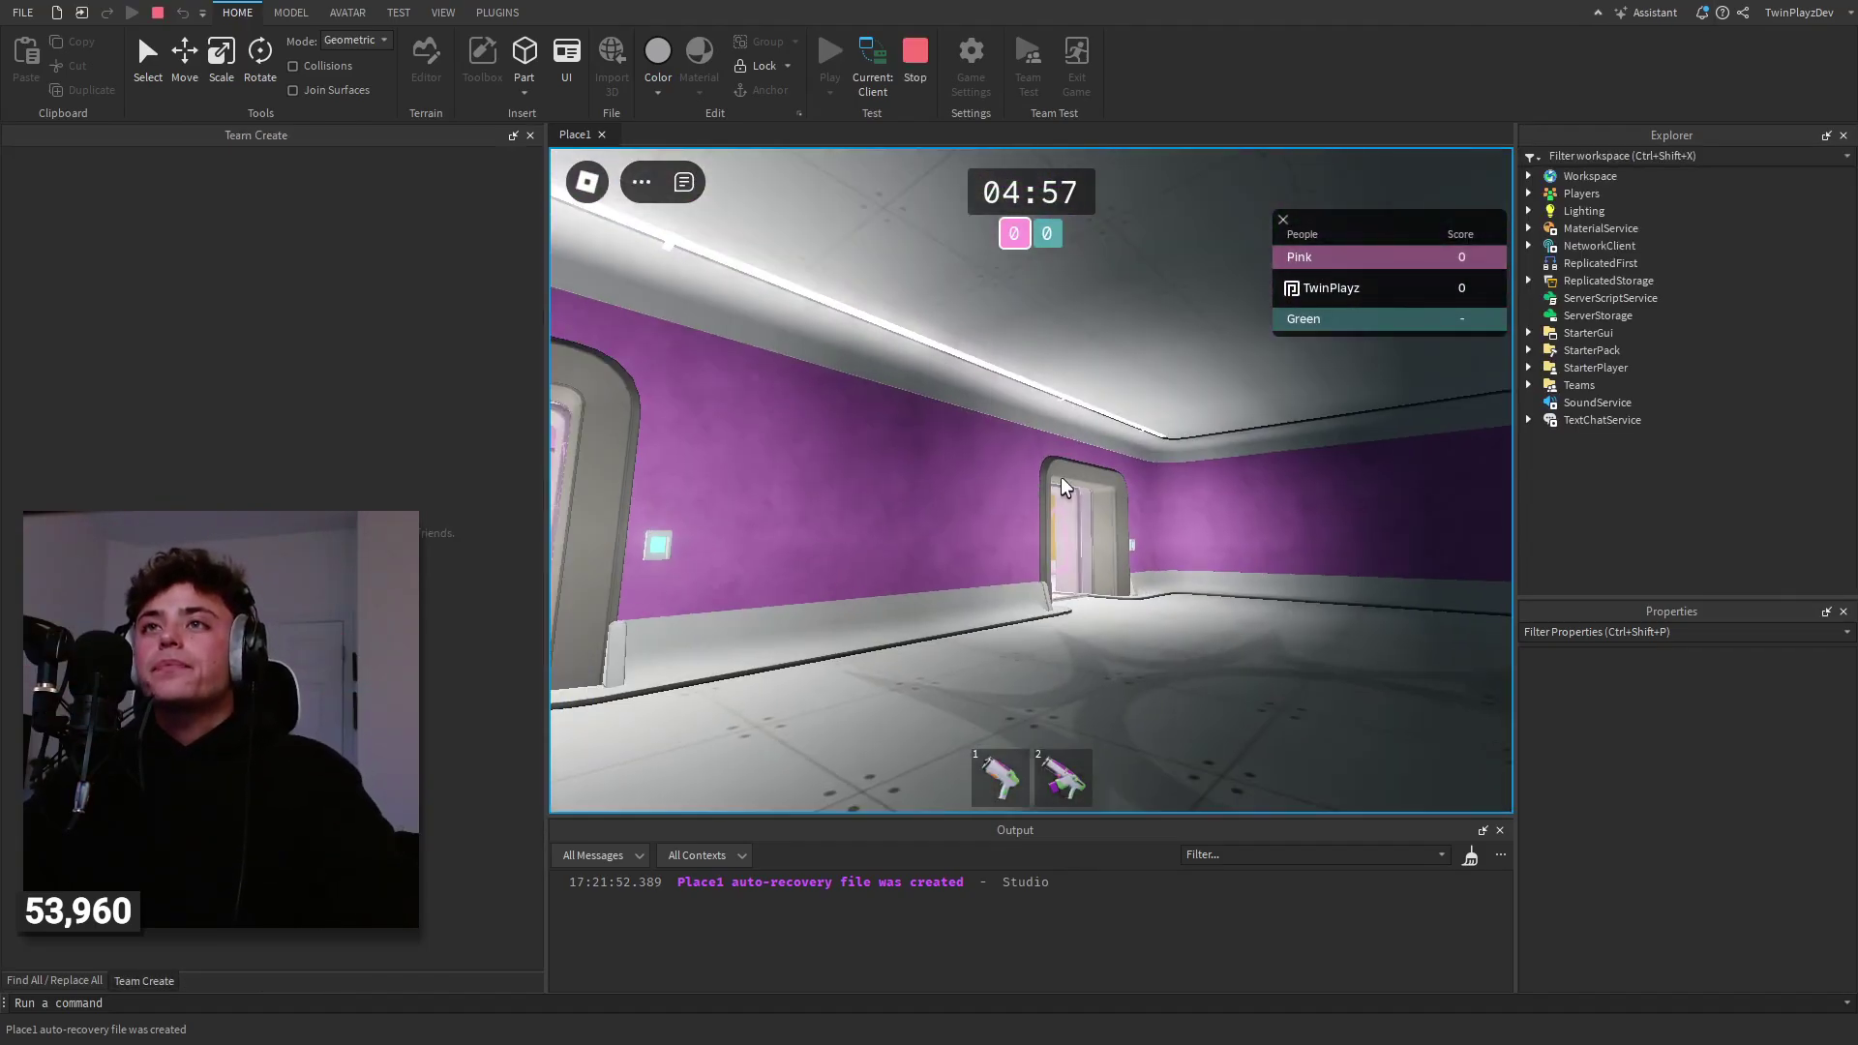
{"action": "key", "text": "w"}
{"action": "key", "text": "a"}
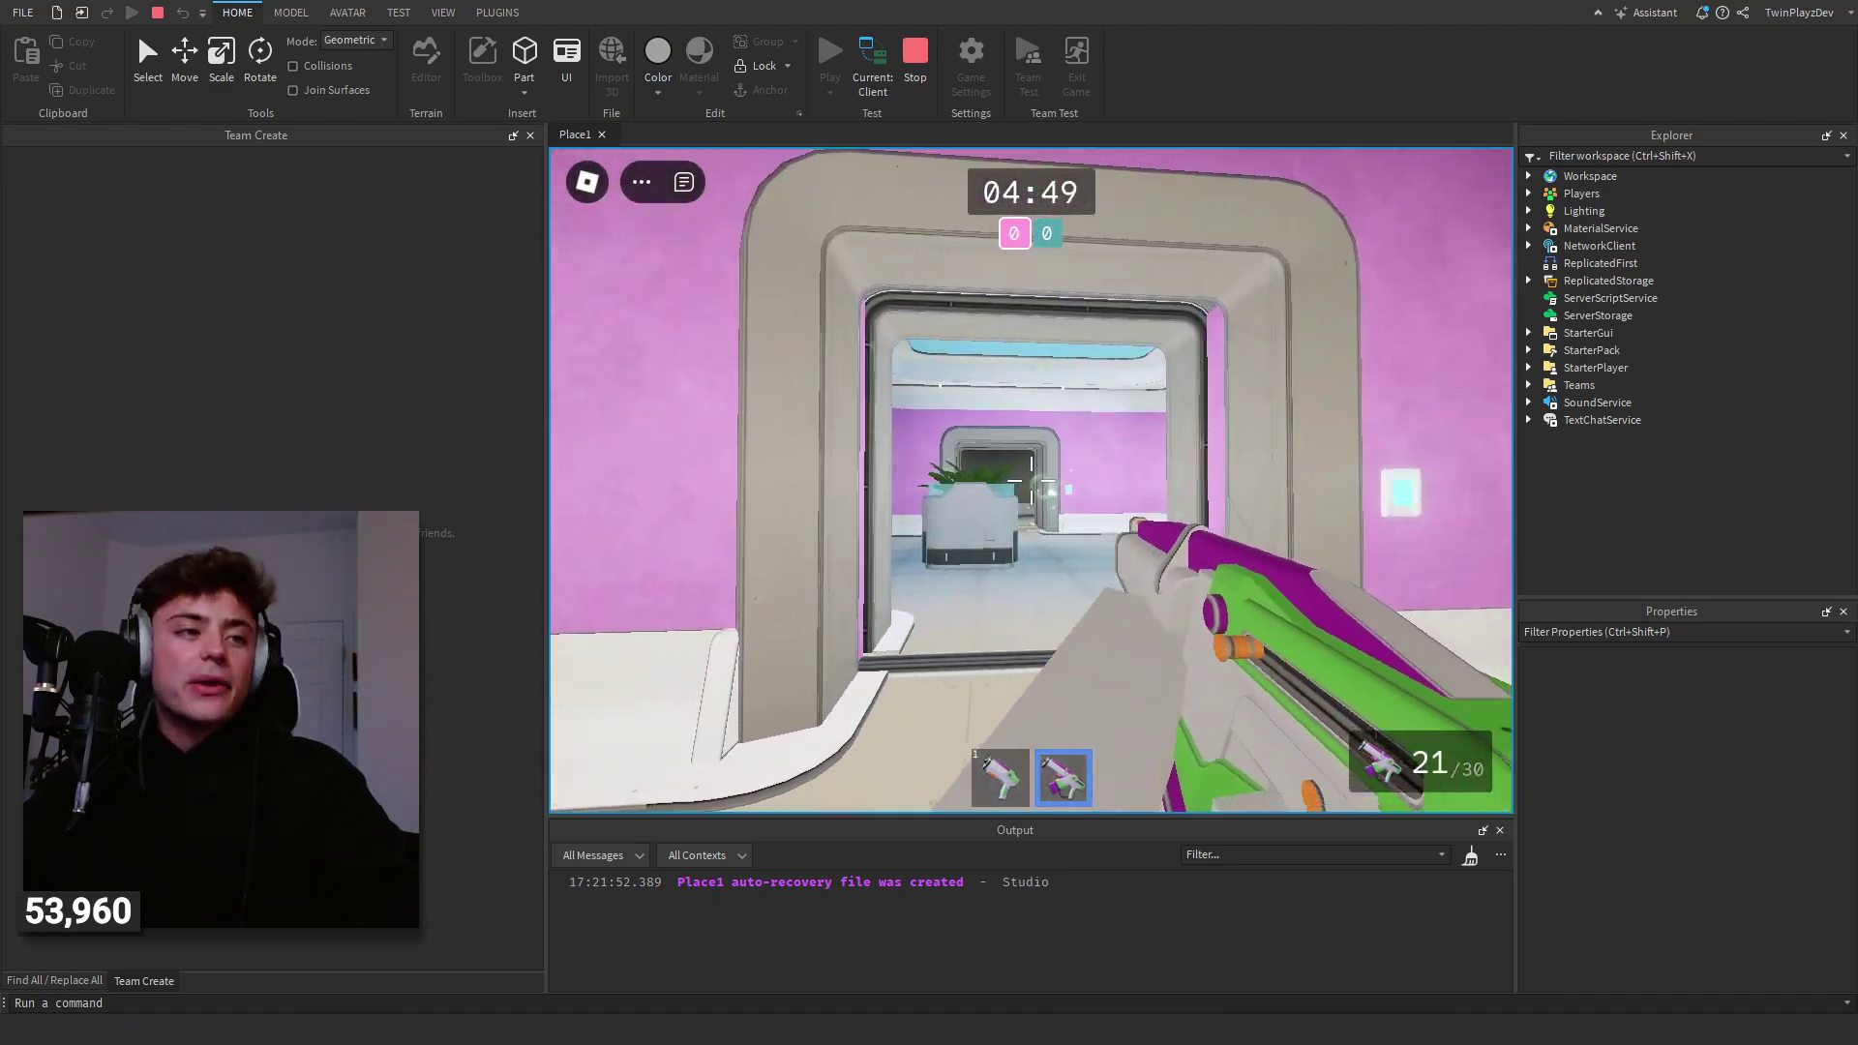
{"action": "left_click", "coordinate": [1032, 481]}
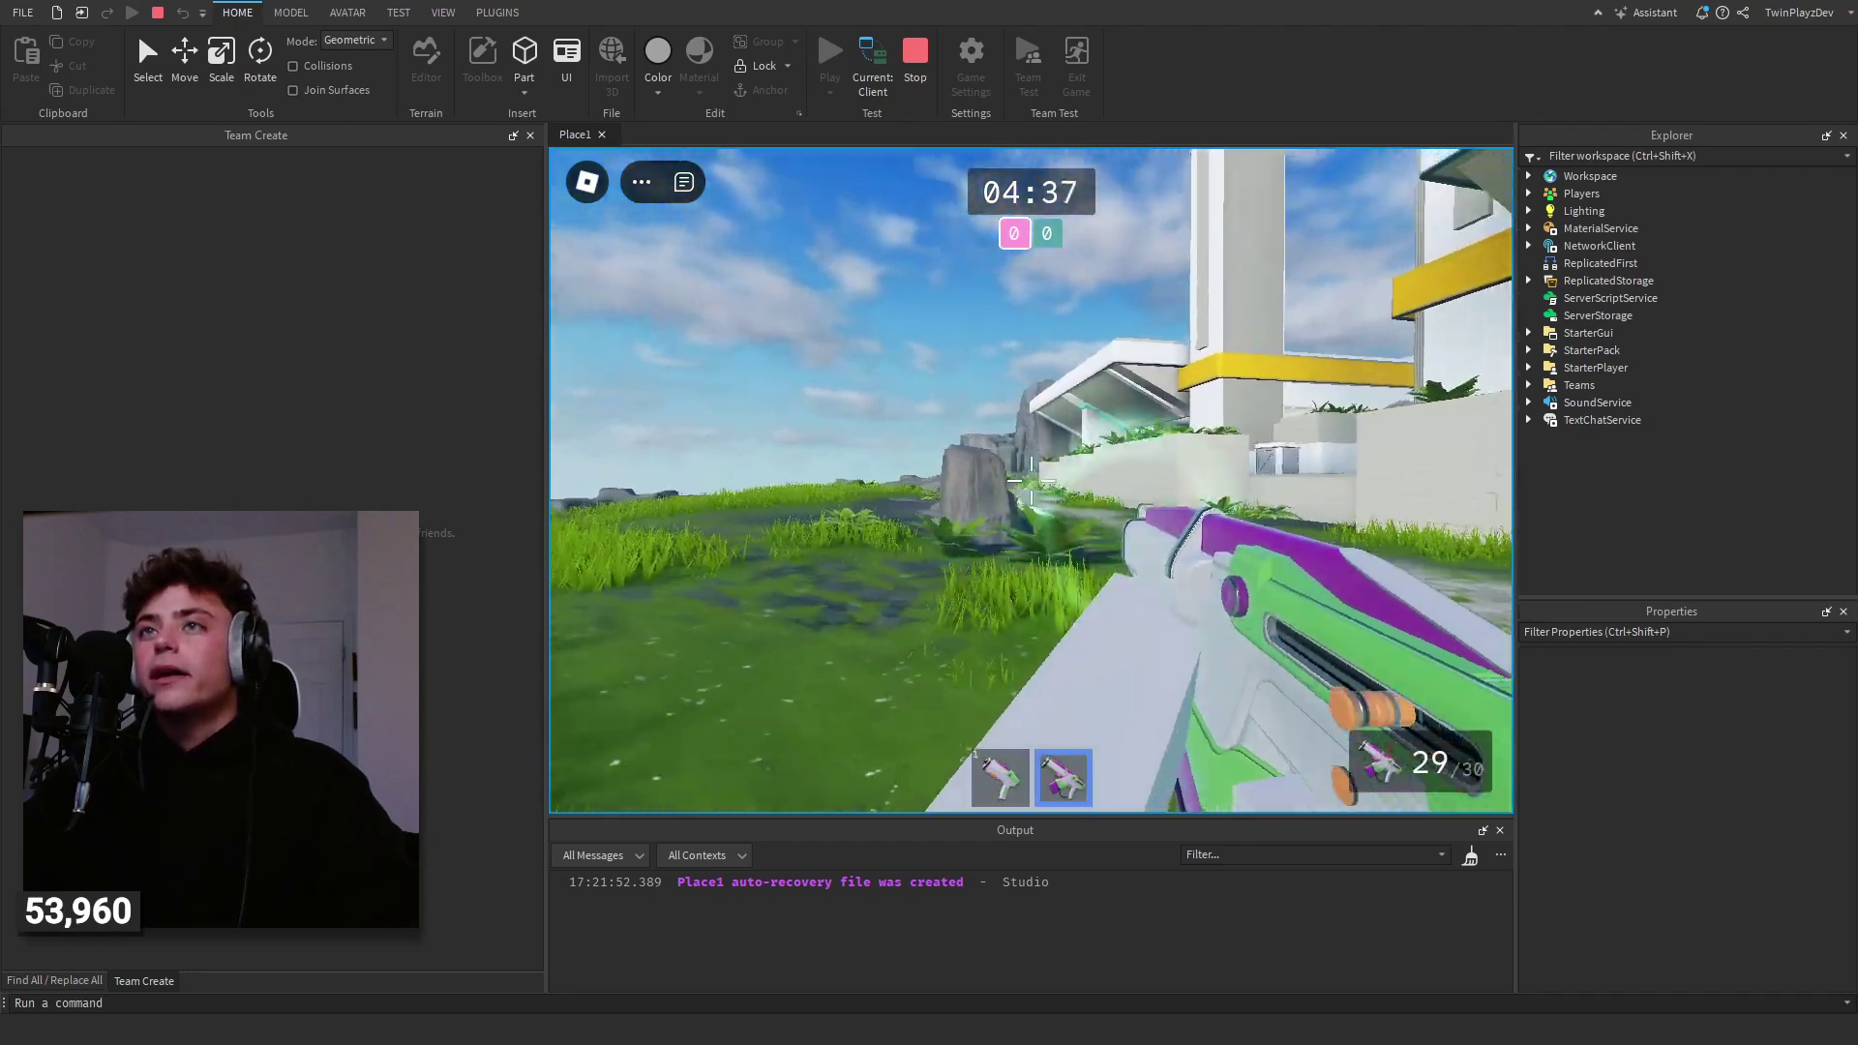
{"action": "key", "text": "d"}
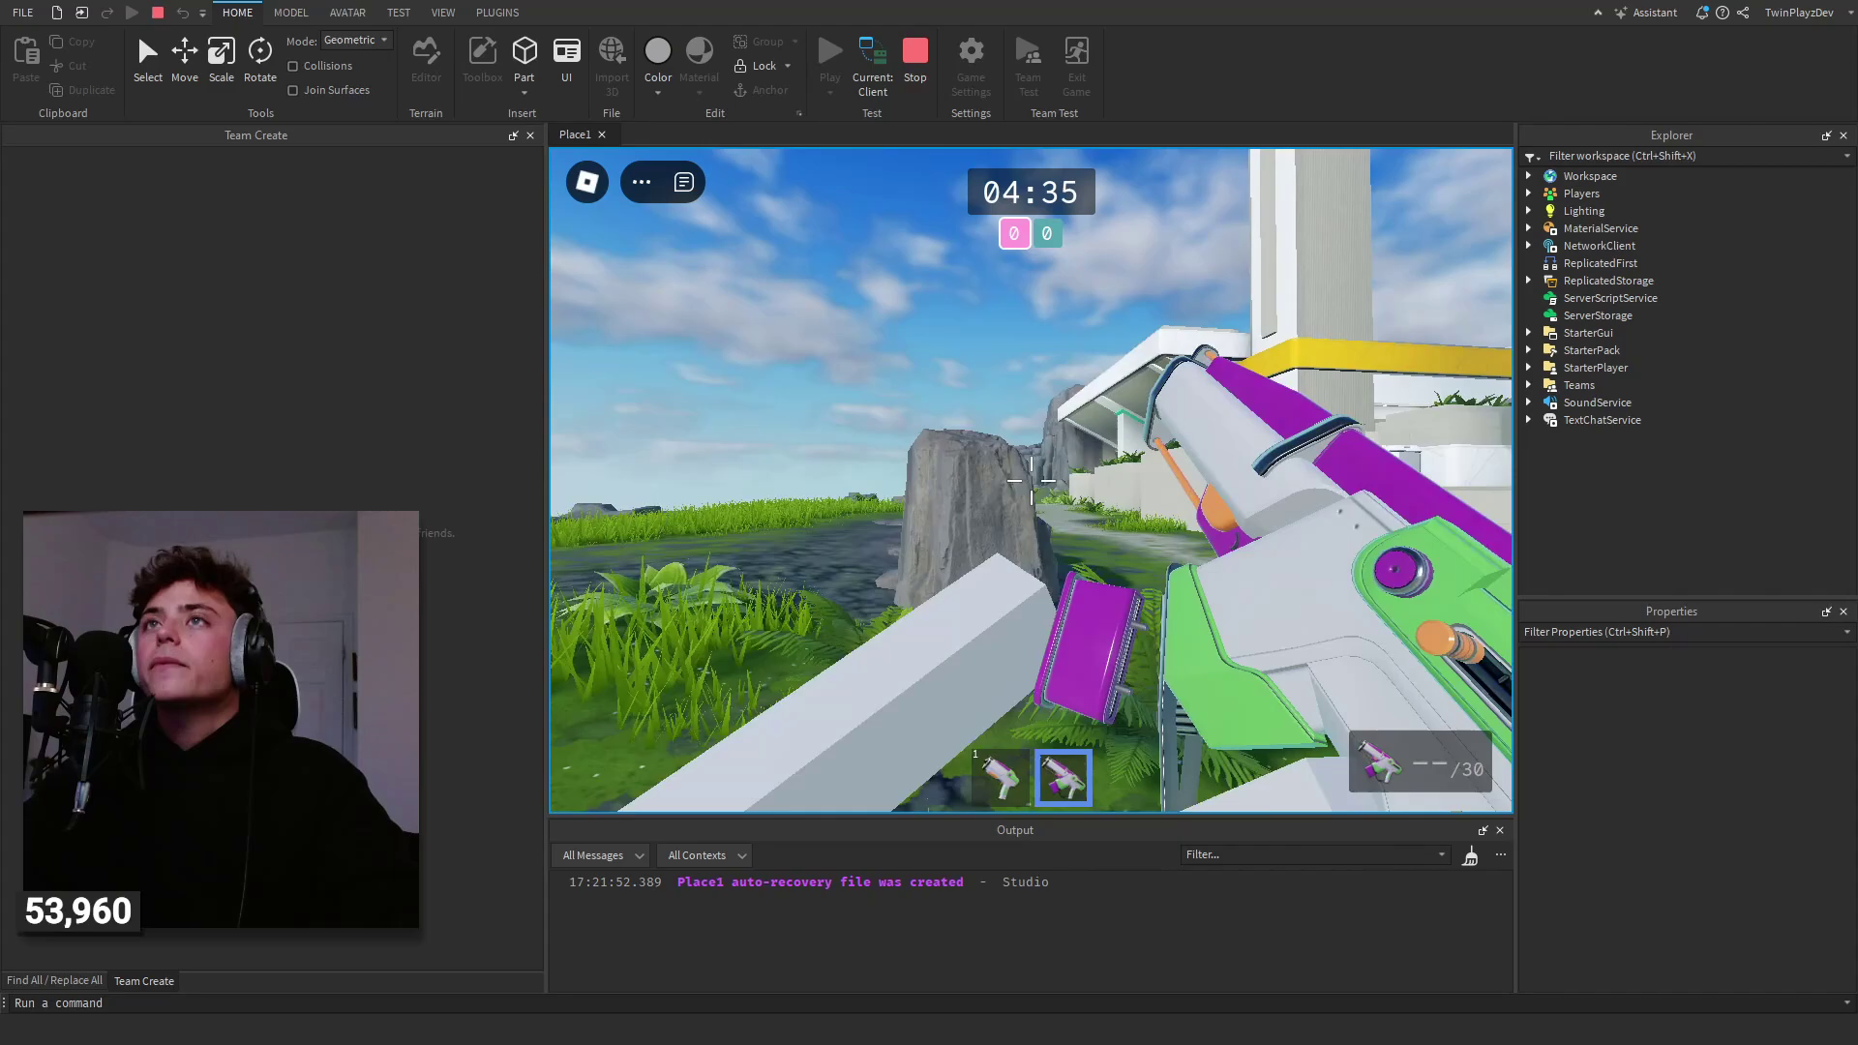
{"action": "key", "text": "a"}
{"action": "key", "text": "w"}
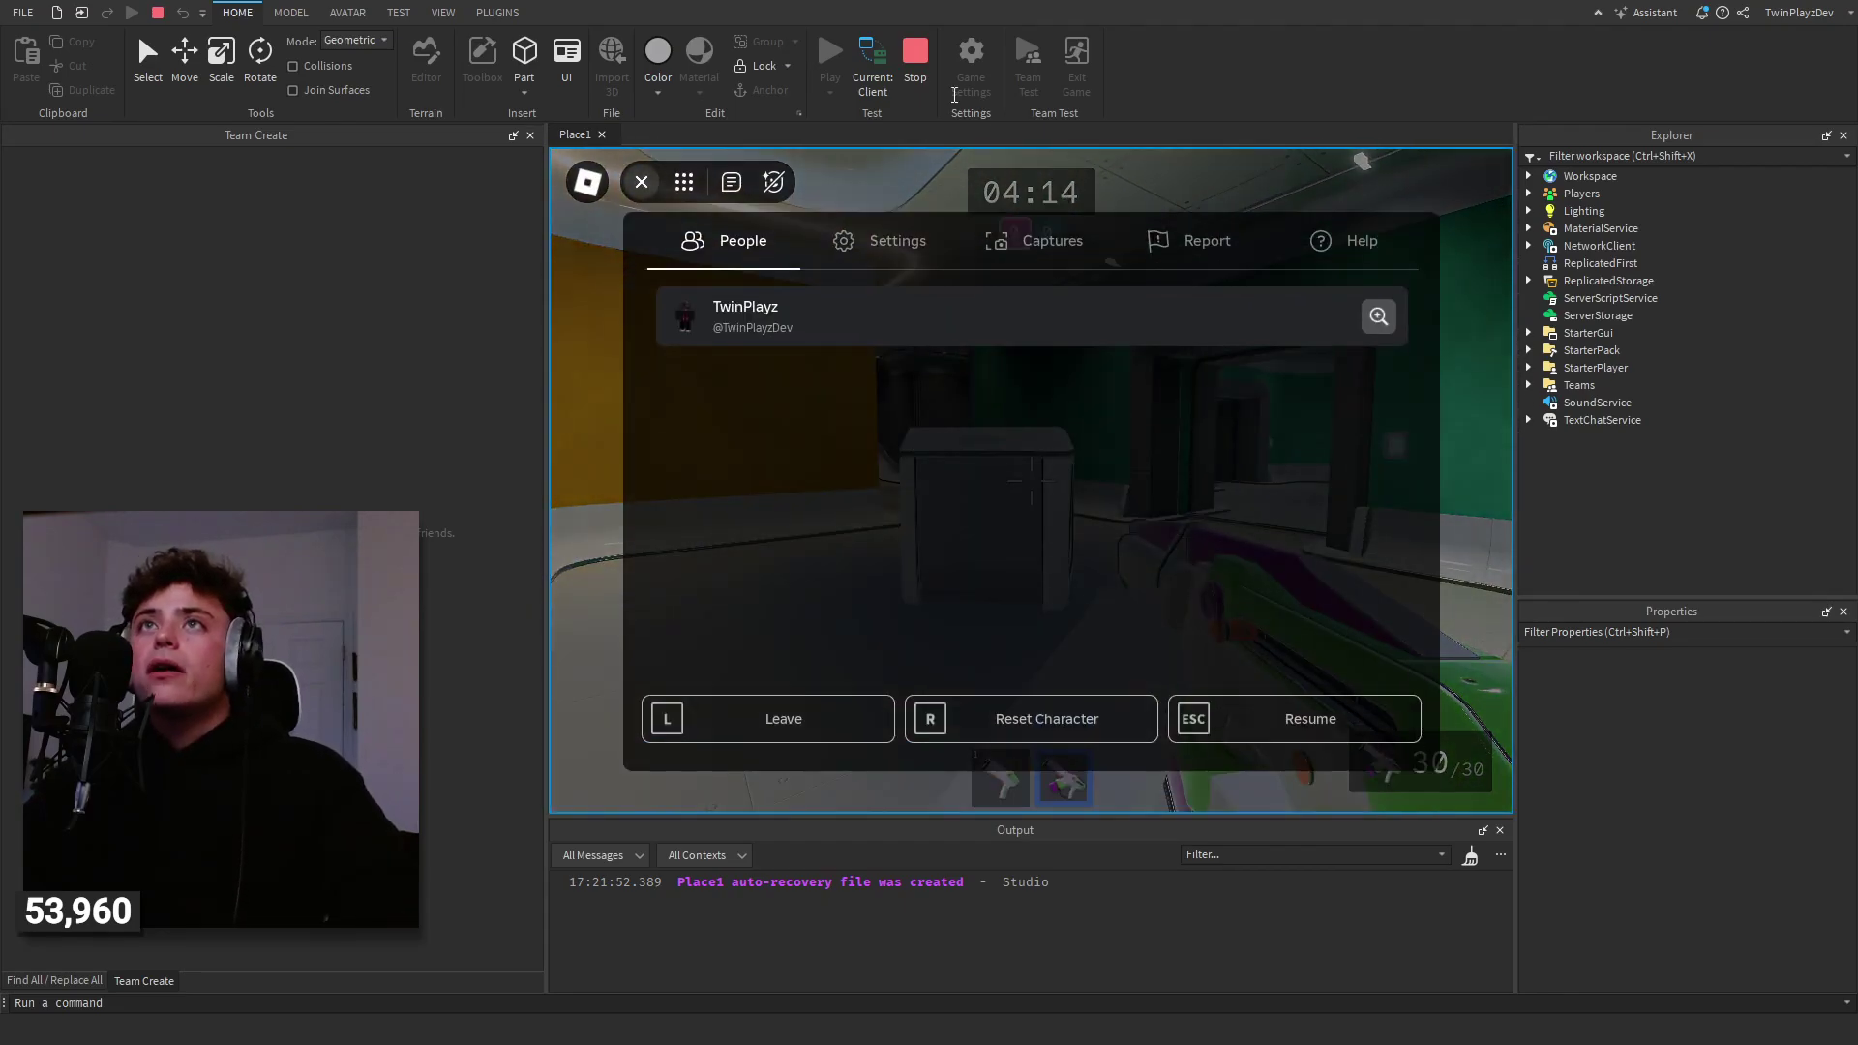
{"action": "left_click", "coordinate": [915, 53]}
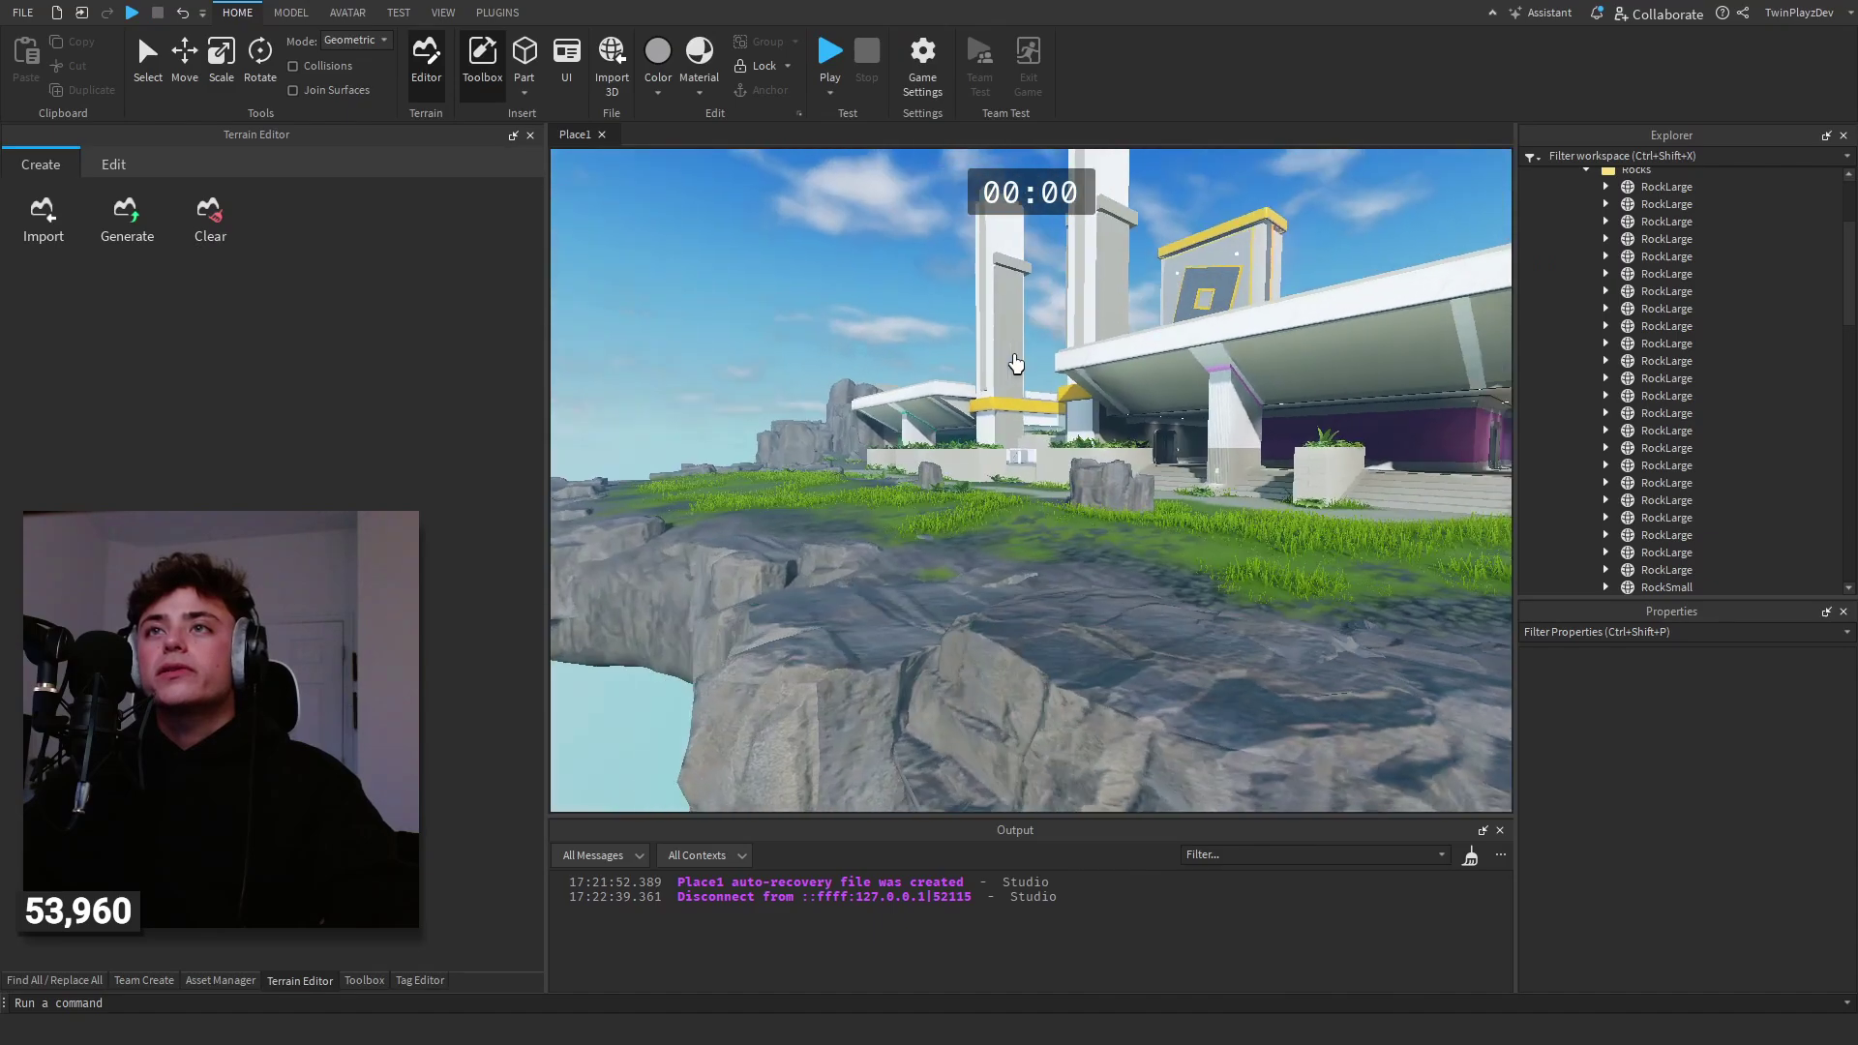
- Clear the output log and collapse the Rocks, Natural and Level_Art folders in the Explorer
{"action": "key", "text": "a"}
{"action": "left_click", "coordinate": [148, 71]}
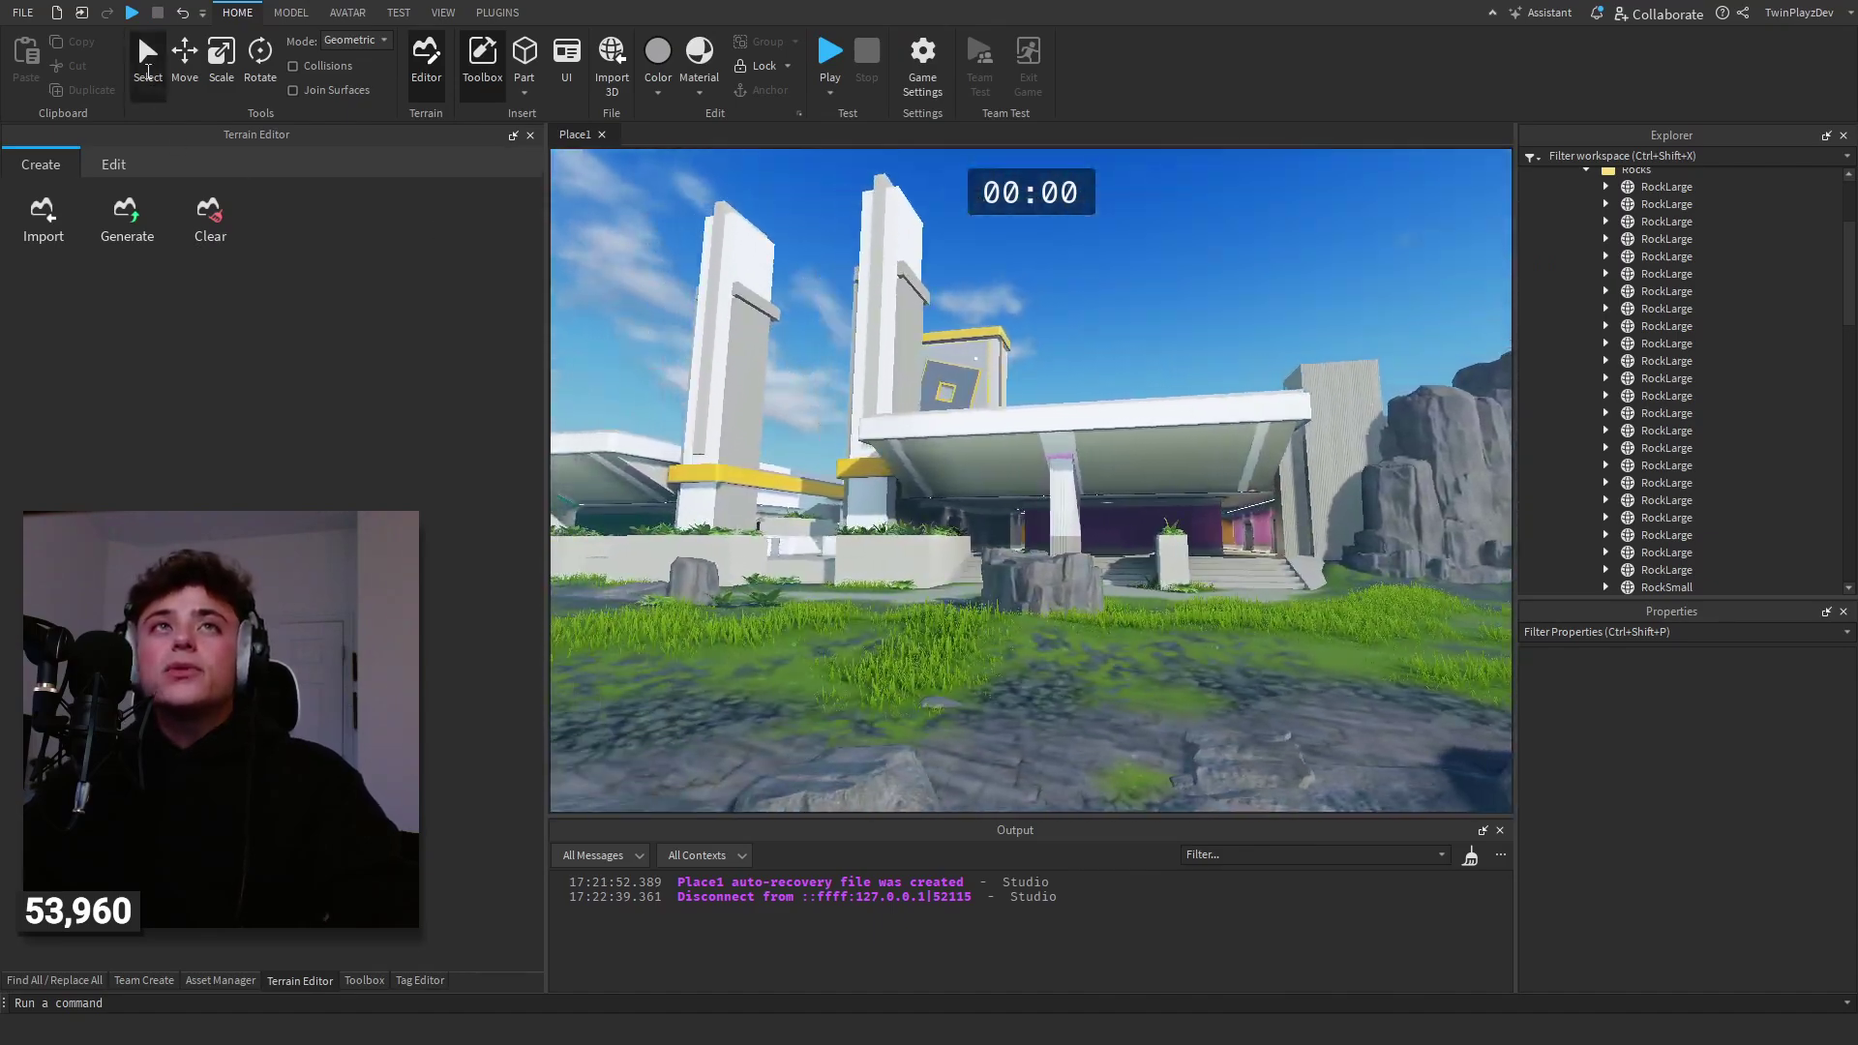
{"action": "left_click", "coordinate": [1469, 858]}
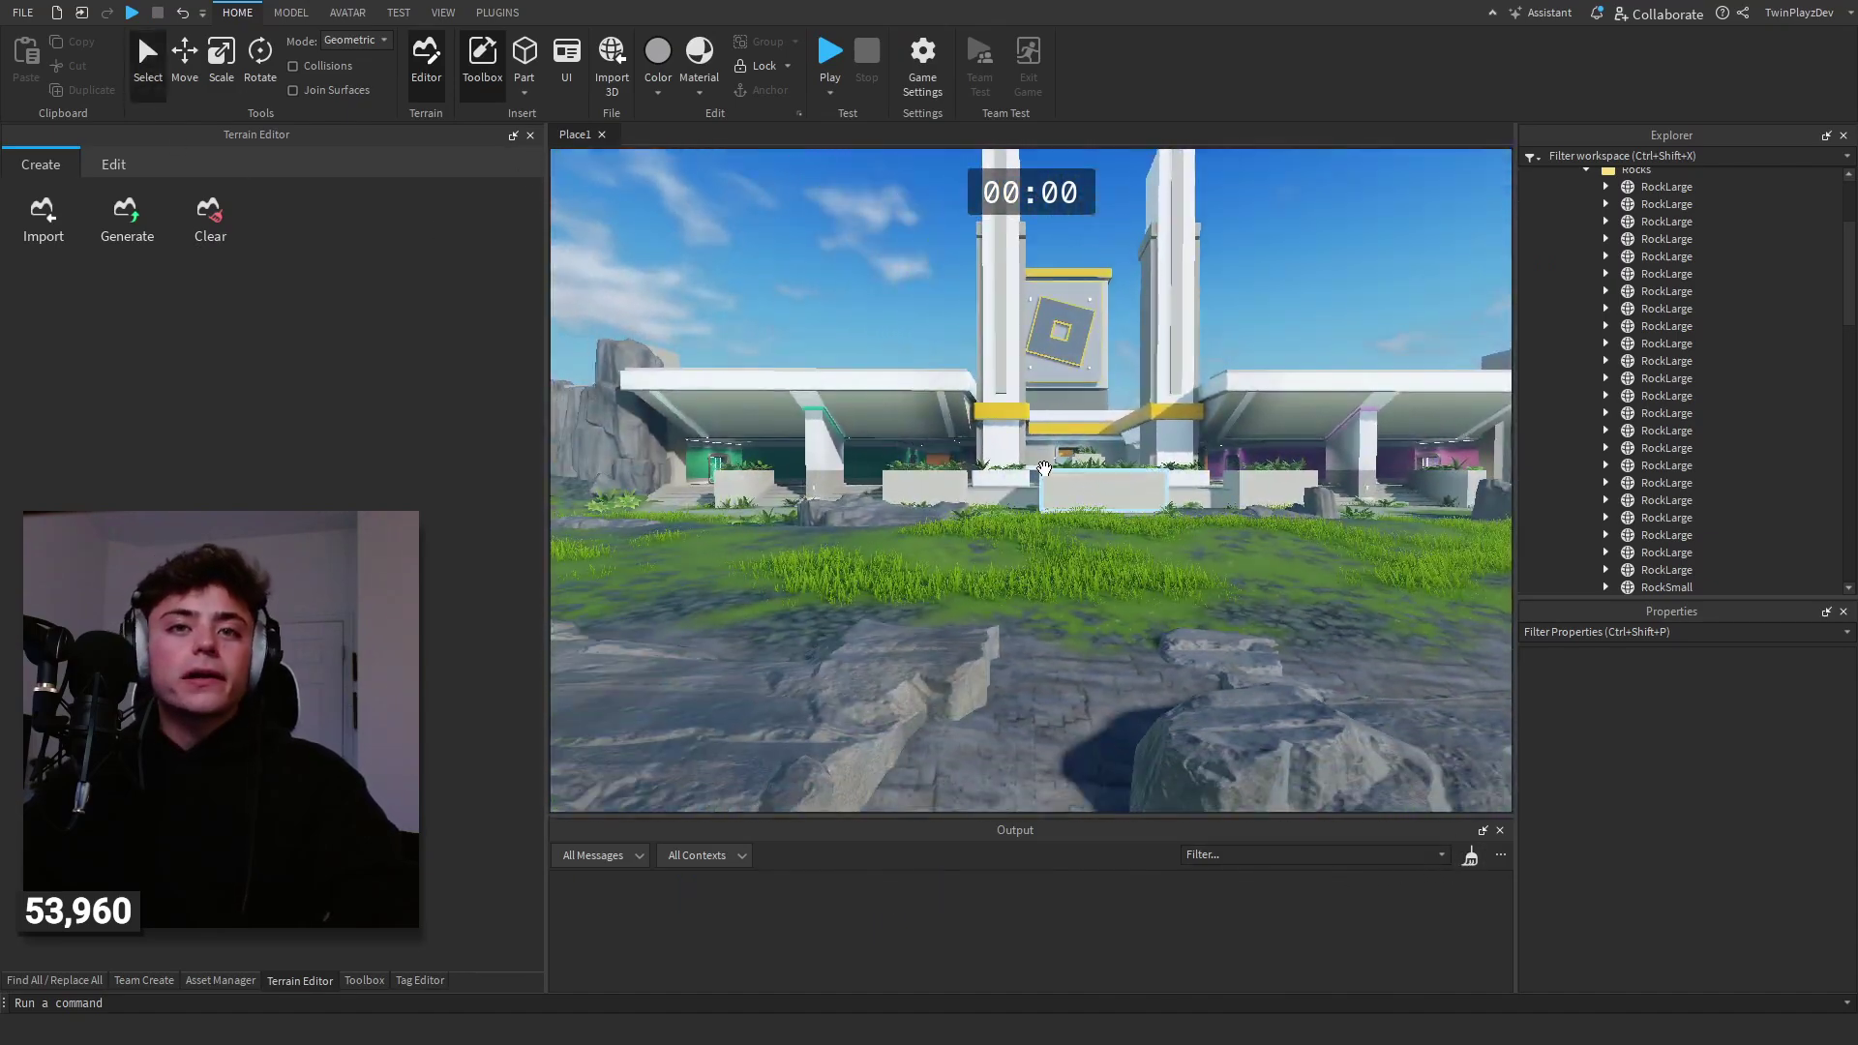
{"action": "key", "text": "w"}
{"action": "scroll", "coordinate": [1684, 426], "scroll_direction": "up", "scroll_amount": 4}
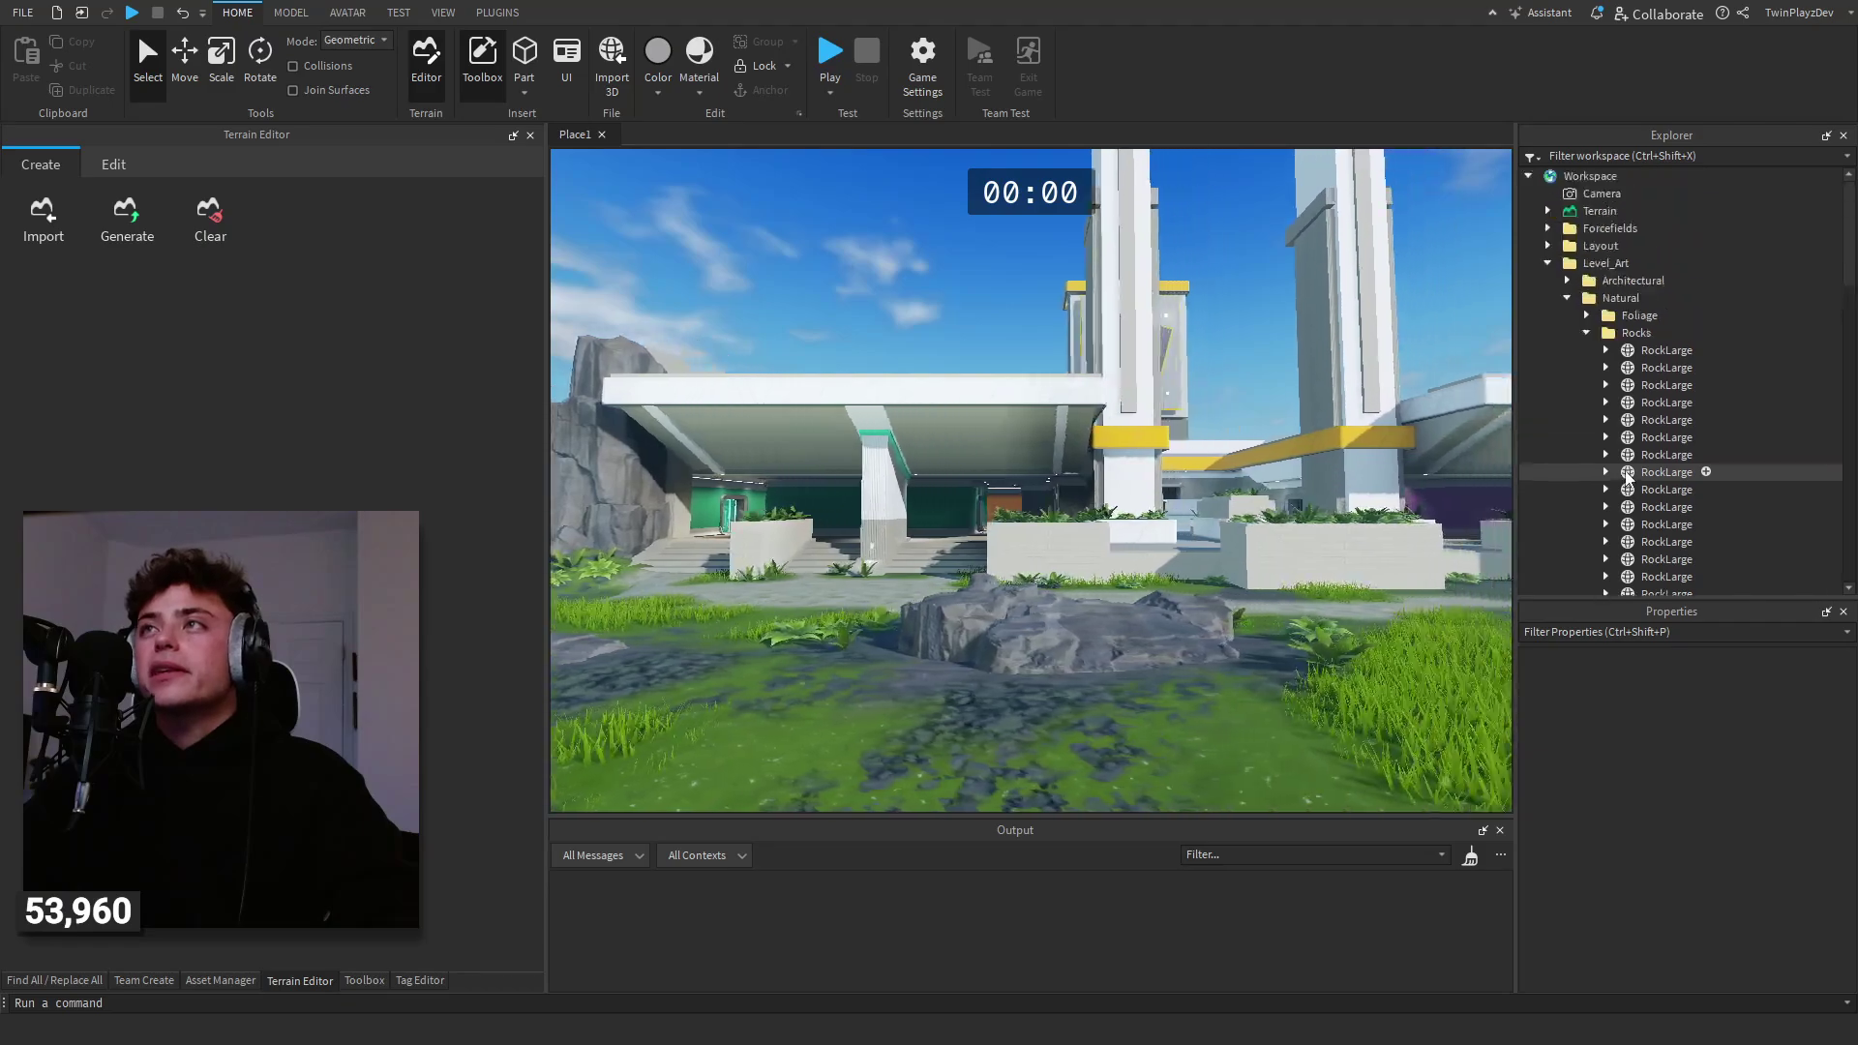
{"action": "left_click", "coordinate": [1587, 333]}
{"action": "left_click", "coordinate": [1569, 298]}
{"action": "left_click", "coordinate": [1548, 263]}
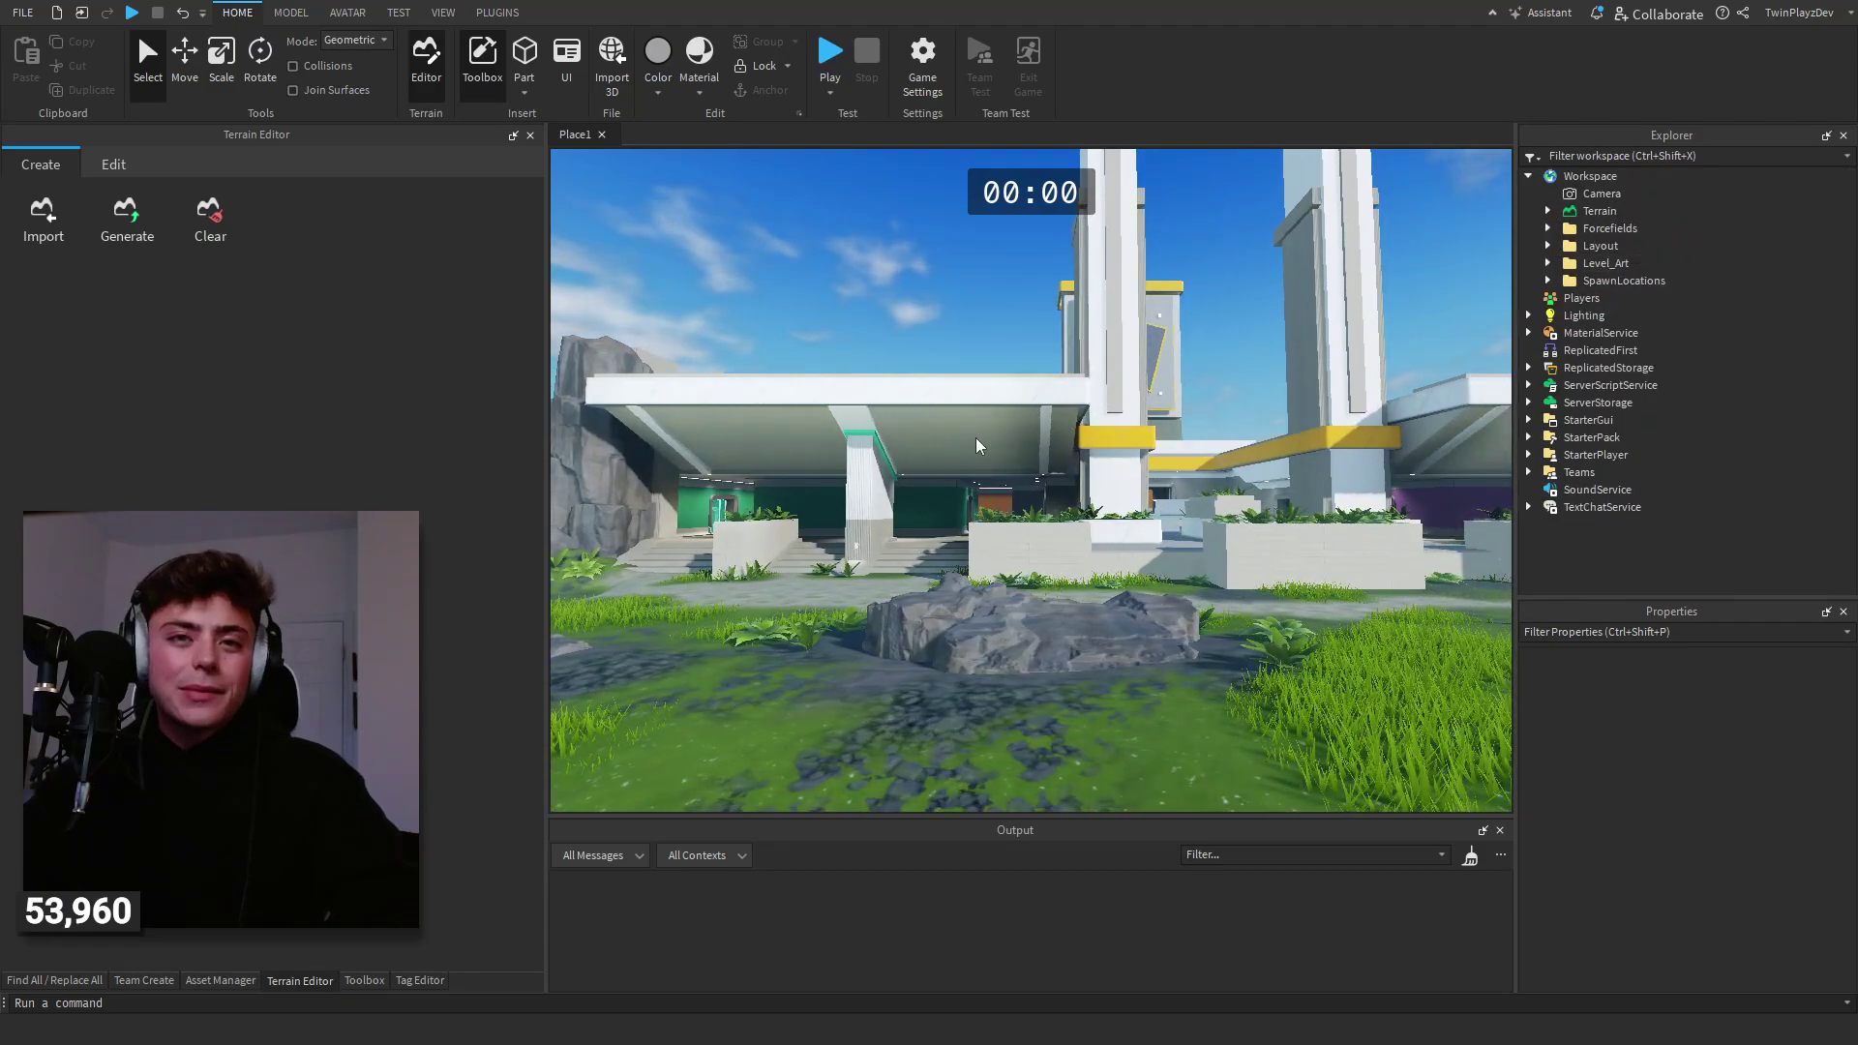
- Examine the arena's front facade, its twin towers and the green and purple team sides
{"action": "key", "text": "w"}
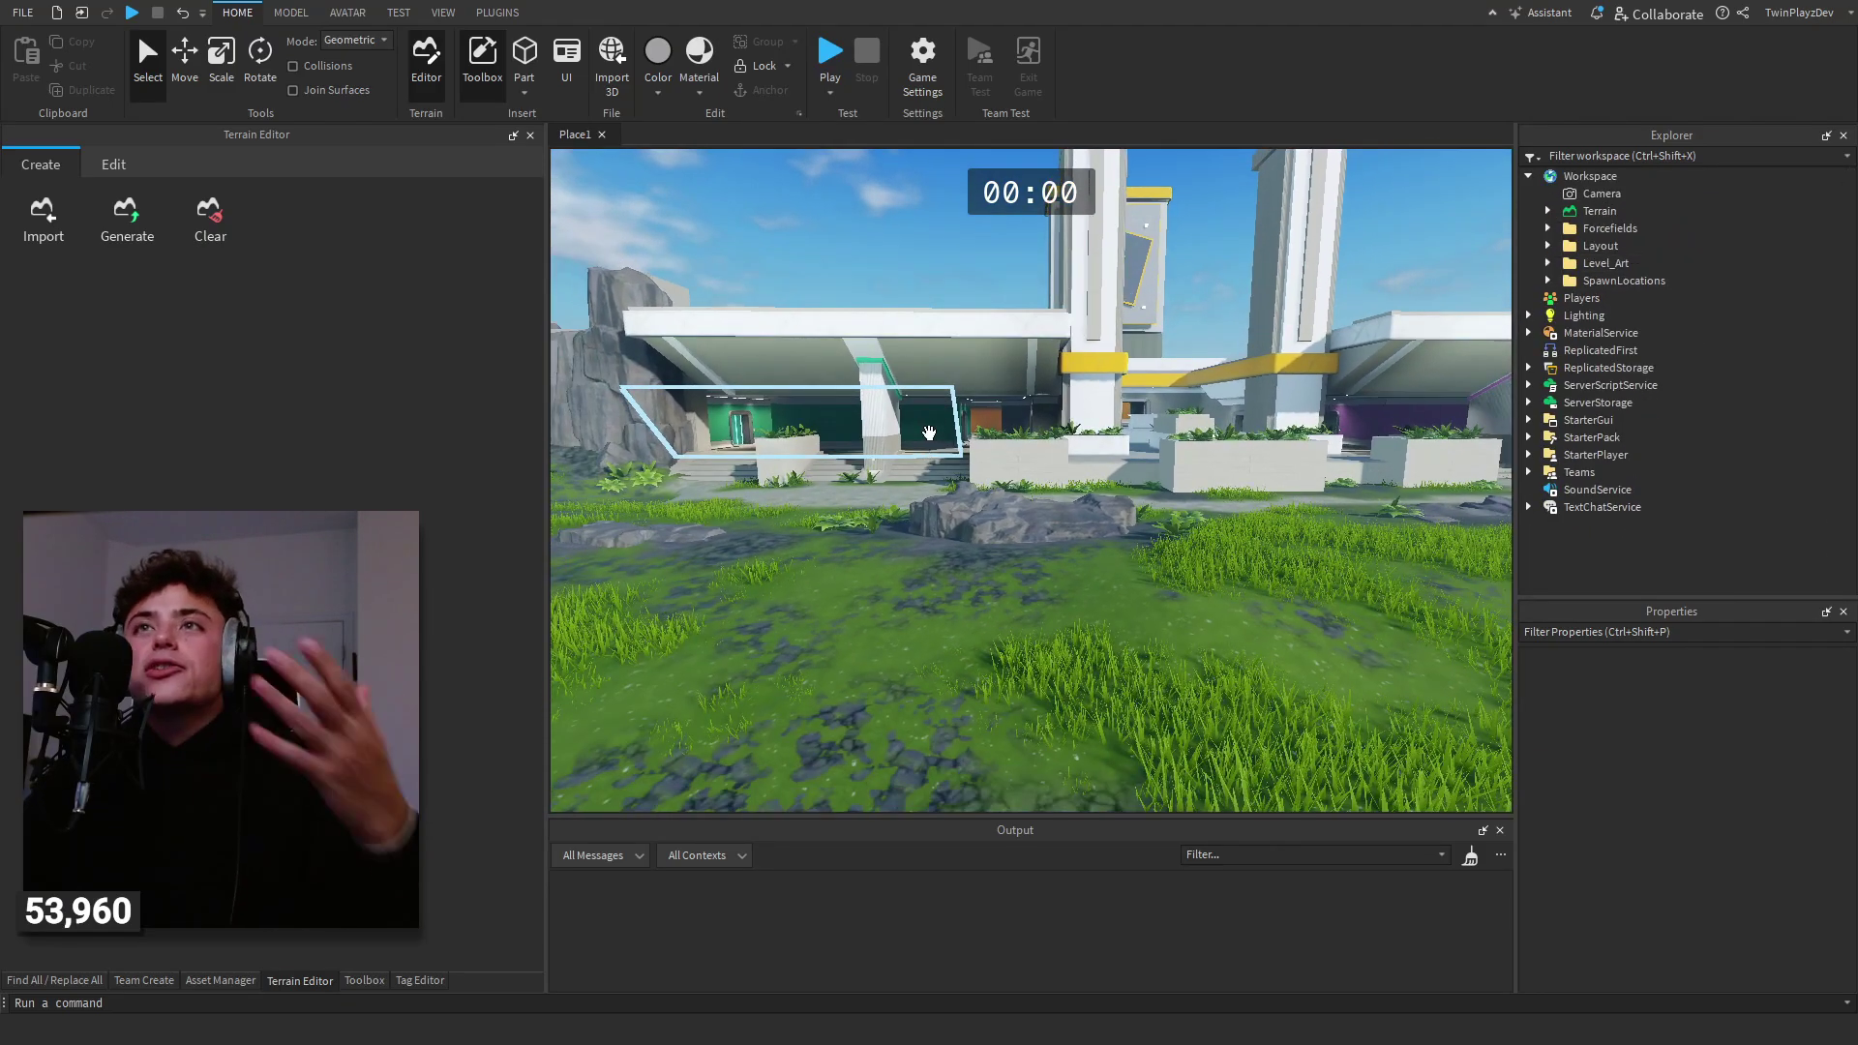
{"action": "right_click_drag", "start_coordinate": [920, 274], "coordinate": [996, 344]}
{"action": "key", "text": "w"}
{"action": "key", "text": "d"}
{"action": "key", "text": "w"}
{"action": "key", "text": "s"}
{"action": "key", "text": "a"}
{"action": "key", "text": "w"}
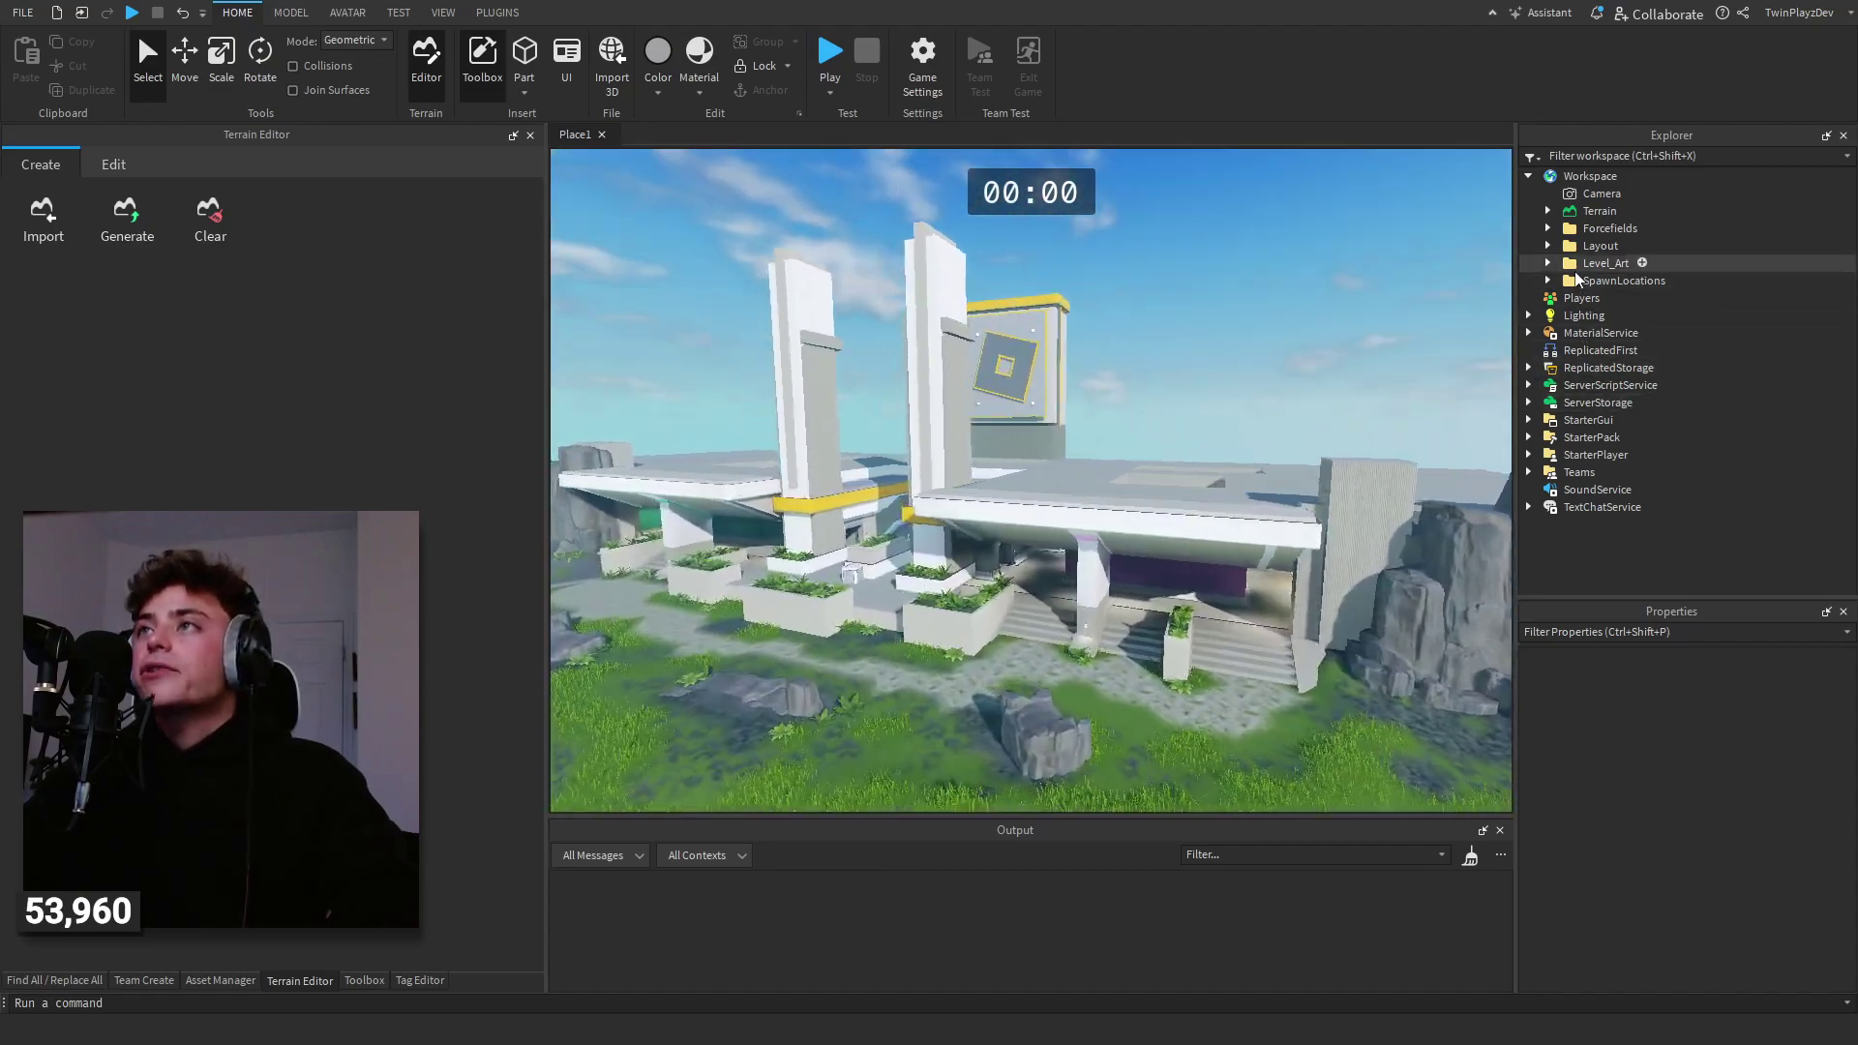
{"action": "key", "text": "a"}
- Expand ReplicatedStorage and ServerScriptService, including the Gameplay and Utility folders of ServerScriptService
{"action": "left_click", "coordinate": [1529, 368]}
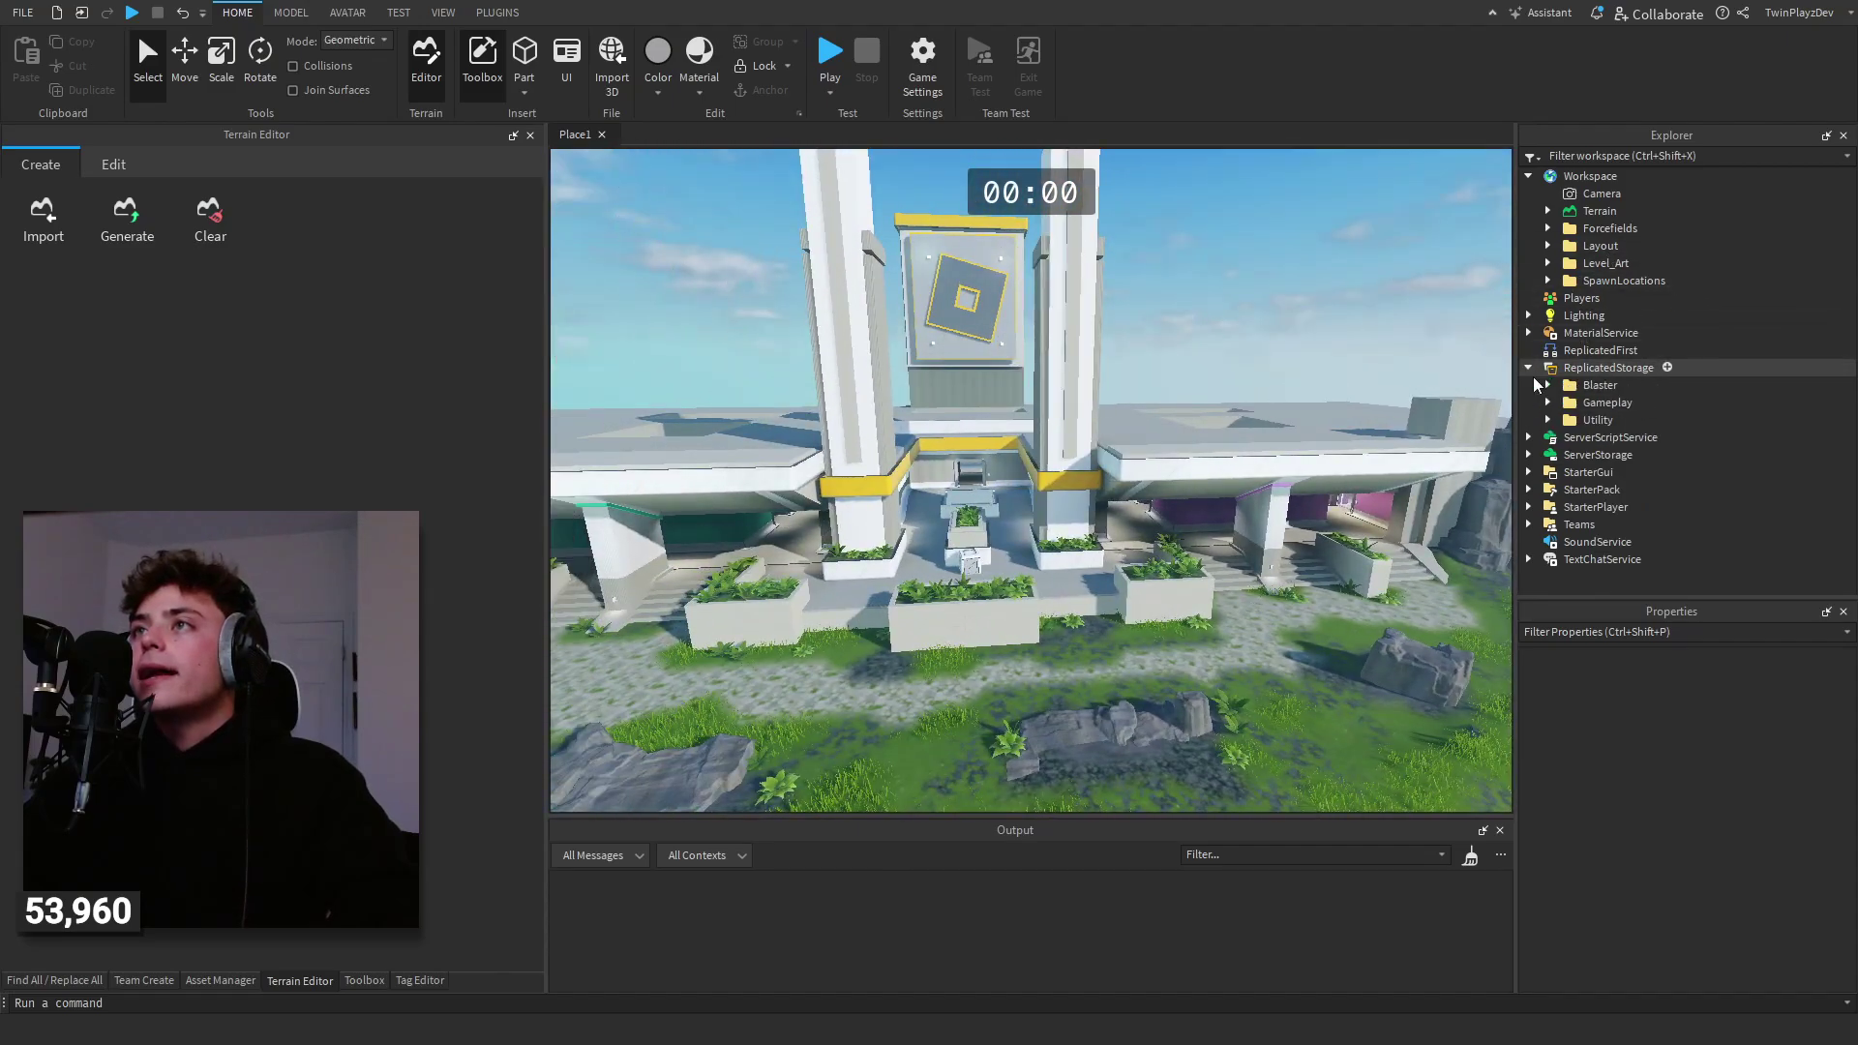
{"action": "left_click", "coordinate": [1529, 437]}
{"action": "scroll", "coordinate": [1539, 446], "scroll_direction": "down", "scroll_amount": 1}
{"action": "left_click", "coordinate": [1599, 360]}
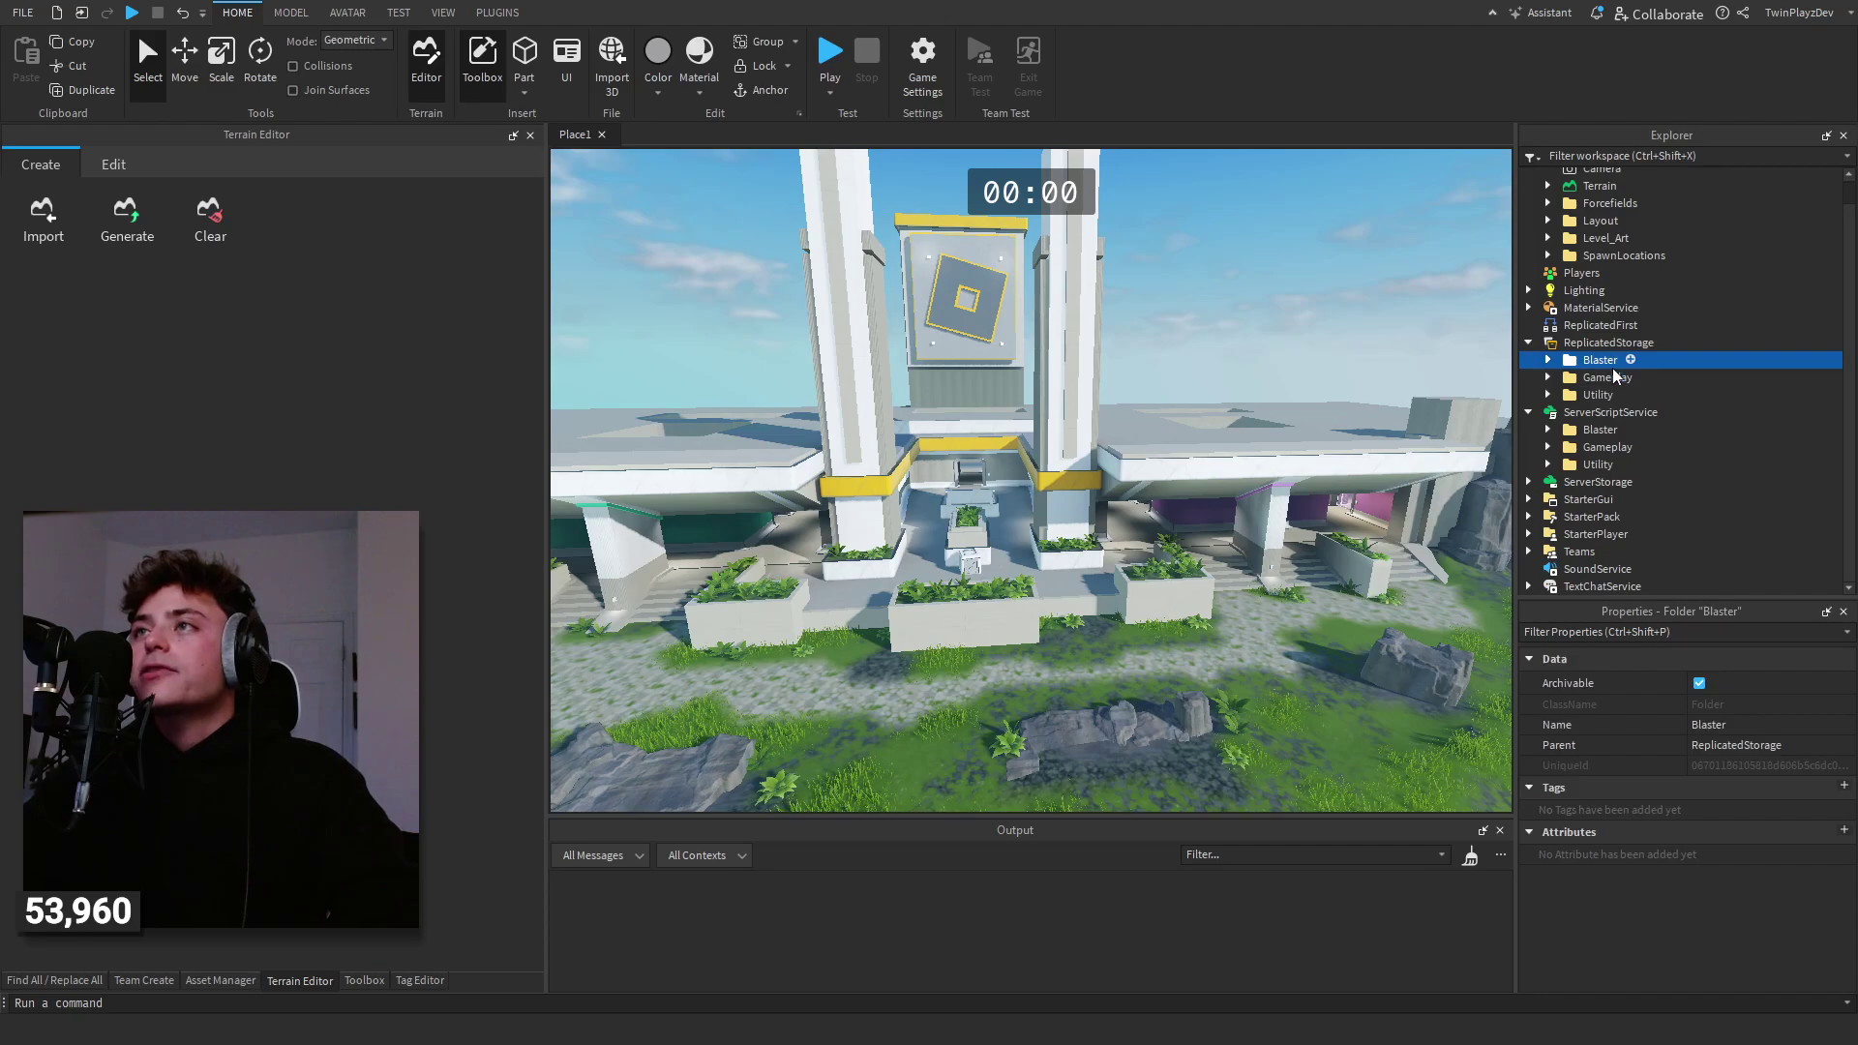
{"action": "left_click", "coordinate": [1607, 447]}
{"action": "left_click", "coordinate": [1548, 465]}
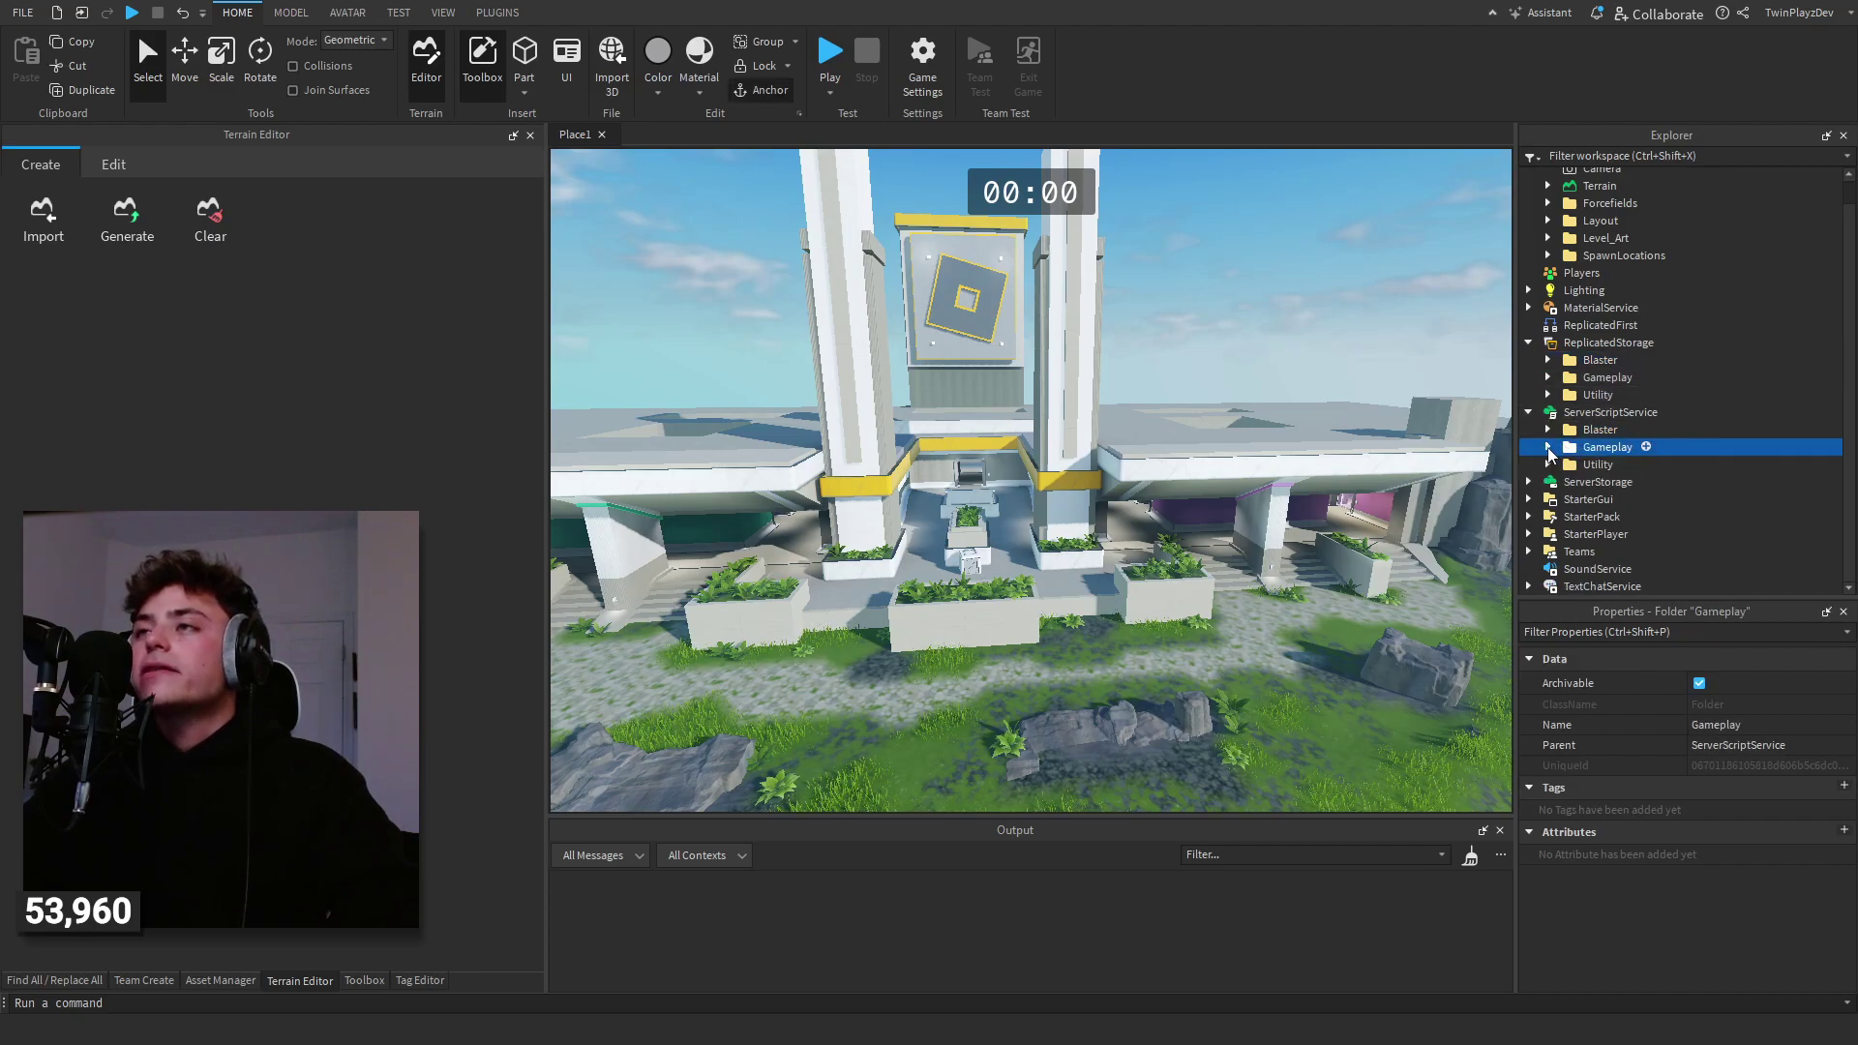
{"action": "left_click", "coordinate": [1566, 482]}
{"action": "left_click", "coordinate": [1548, 447]}
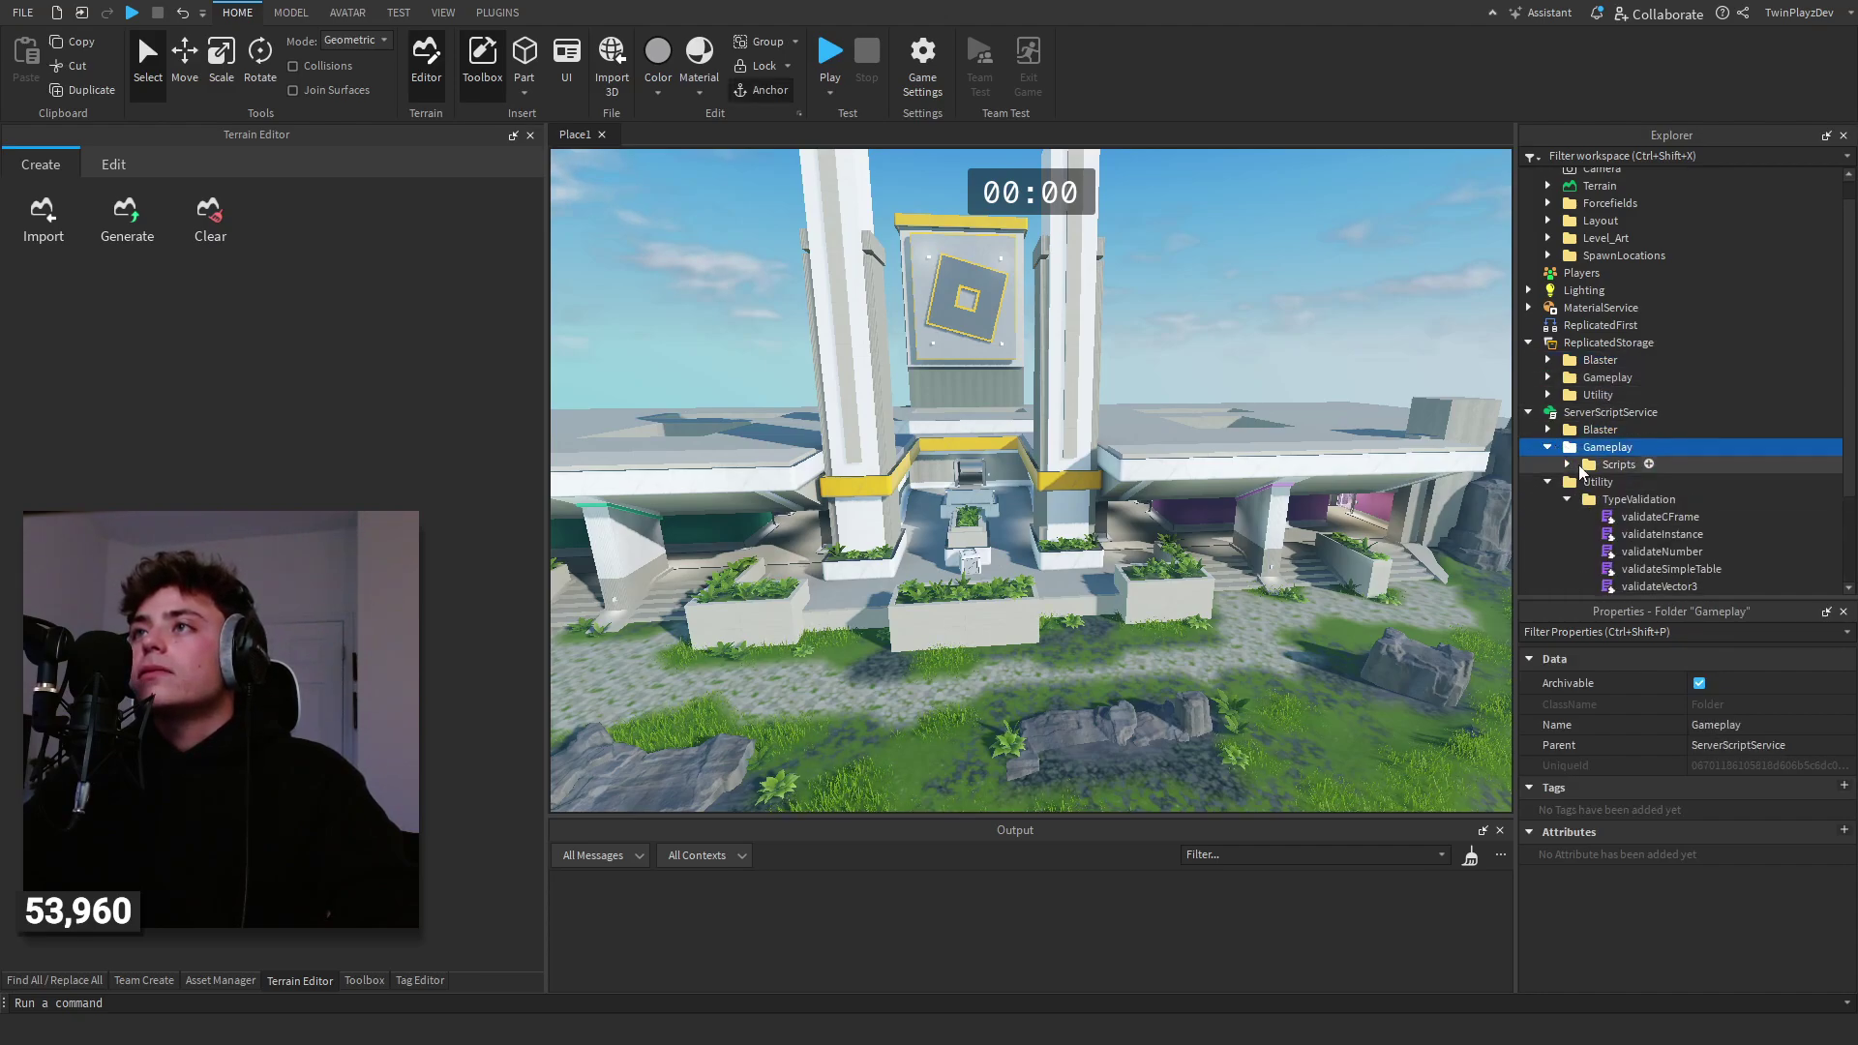
- Expand the Scripts folder inside Gameplay and reveal the modules nested under the Rounds script
{"action": "left_click", "coordinate": [1570, 467]}
{"action": "left_click", "coordinate": [1569, 465]}
{"action": "scroll", "coordinate": [1597, 472], "scroll_direction": "down", "scroll_amount": 1}
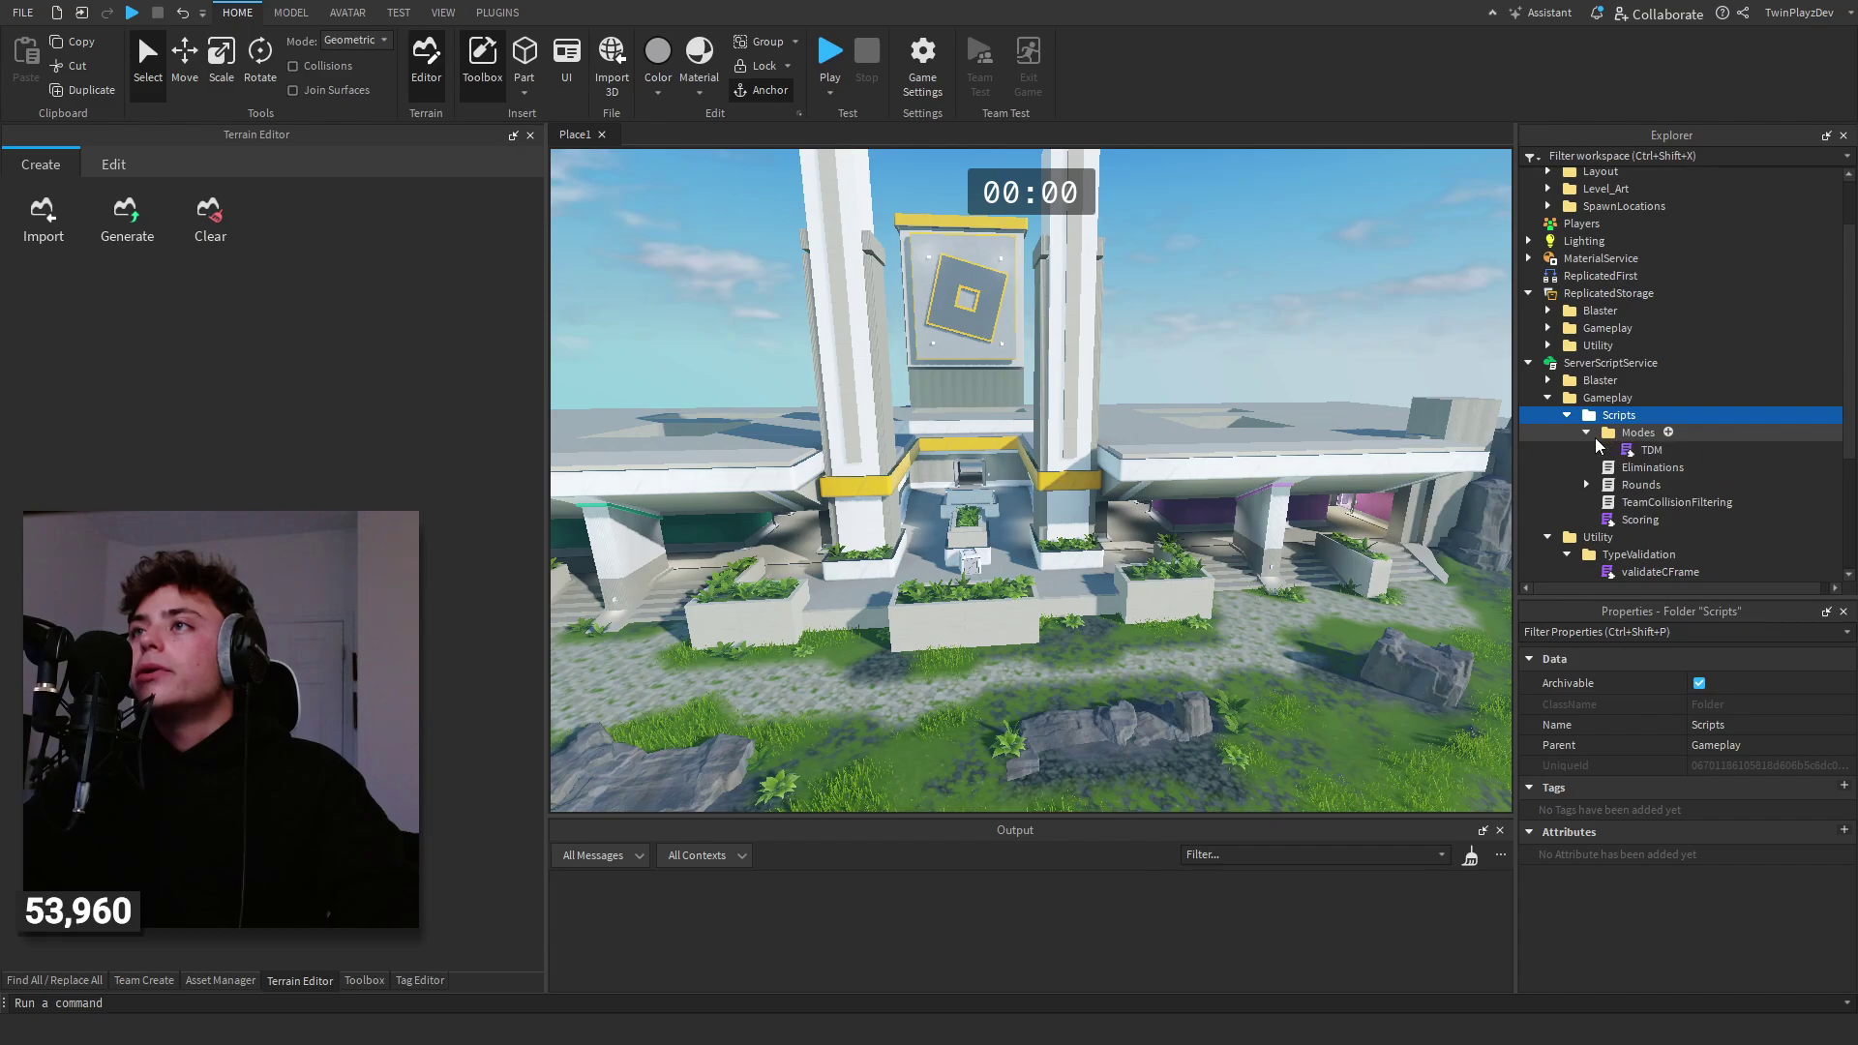
{"action": "scroll", "coordinate": [1614, 474], "scroll_direction": "down", "scroll_amount": 1}
{"action": "left_click", "coordinate": [1640, 435]}
{"action": "left_click", "coordinate": [1587, 435]}
- Open the Rounds script and its spawnCharacters and despawnCharacters modules
{"action": "double_click", "coordinate": [1622, 437]}
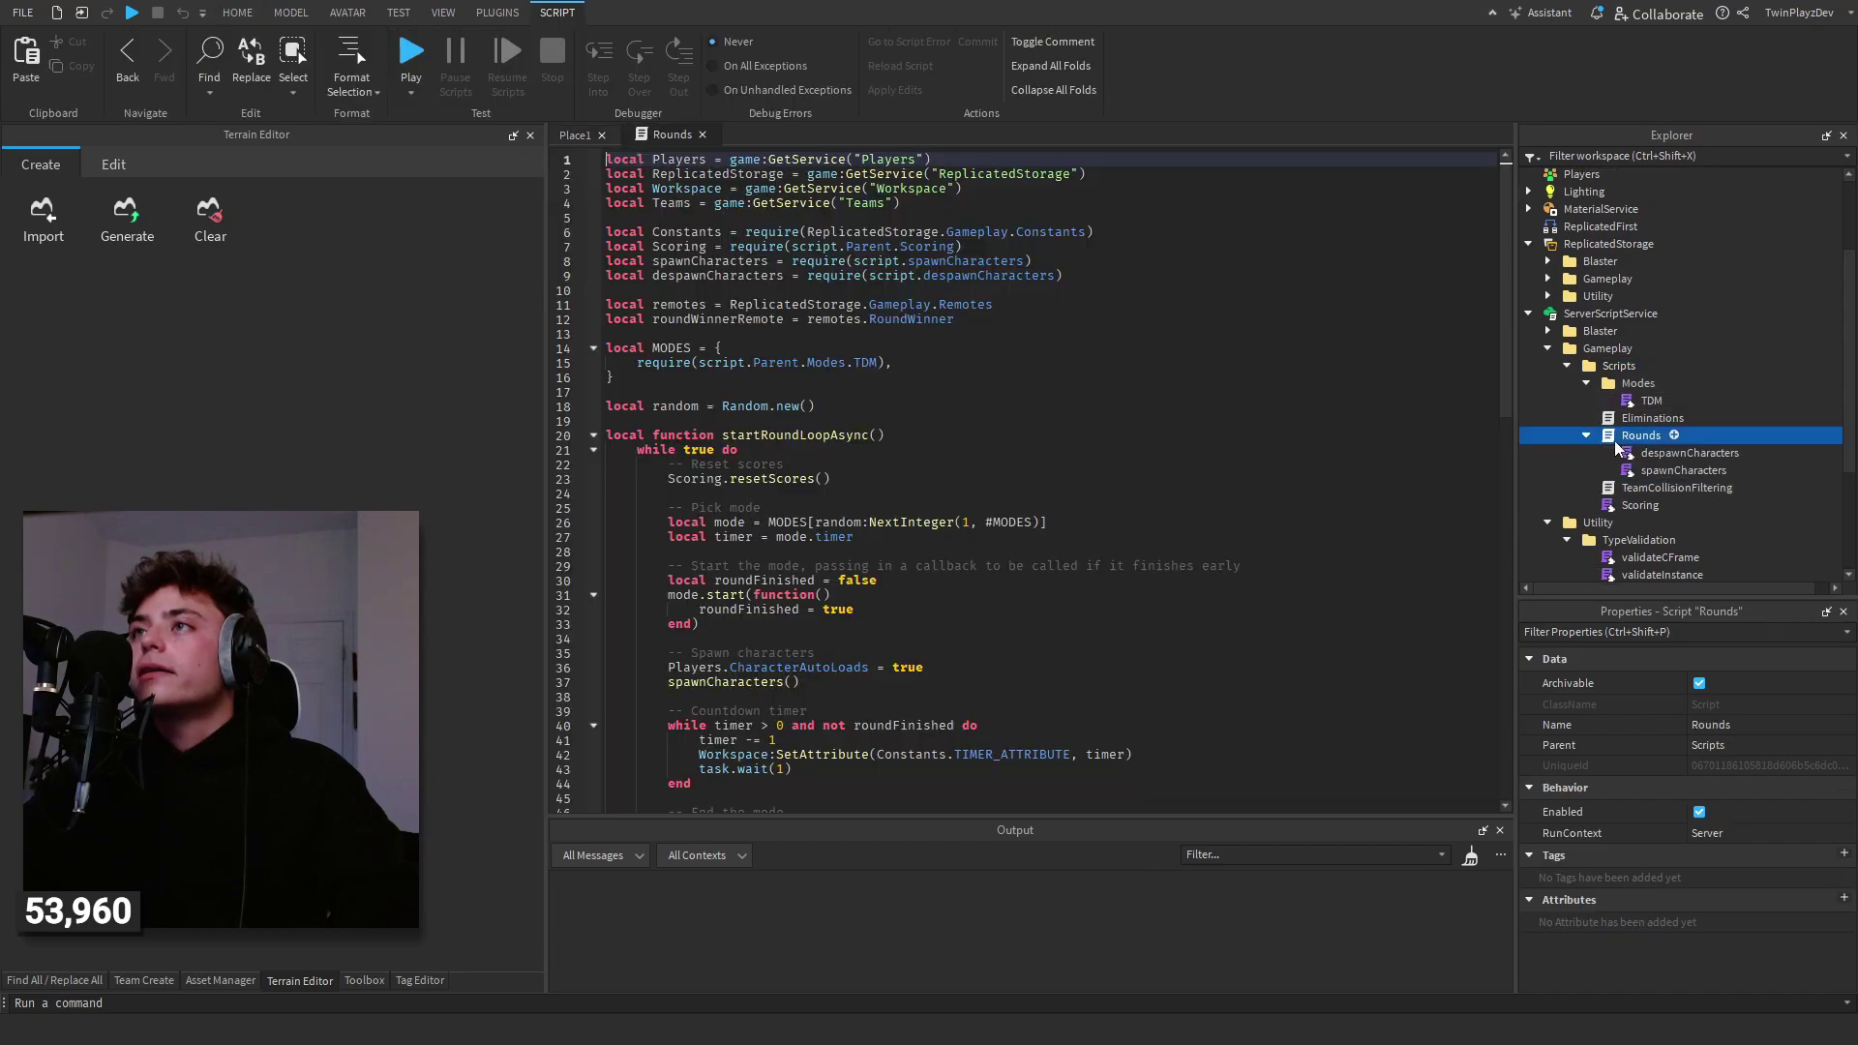
{"action": "double_click", "coordinate": [1648, 471]}
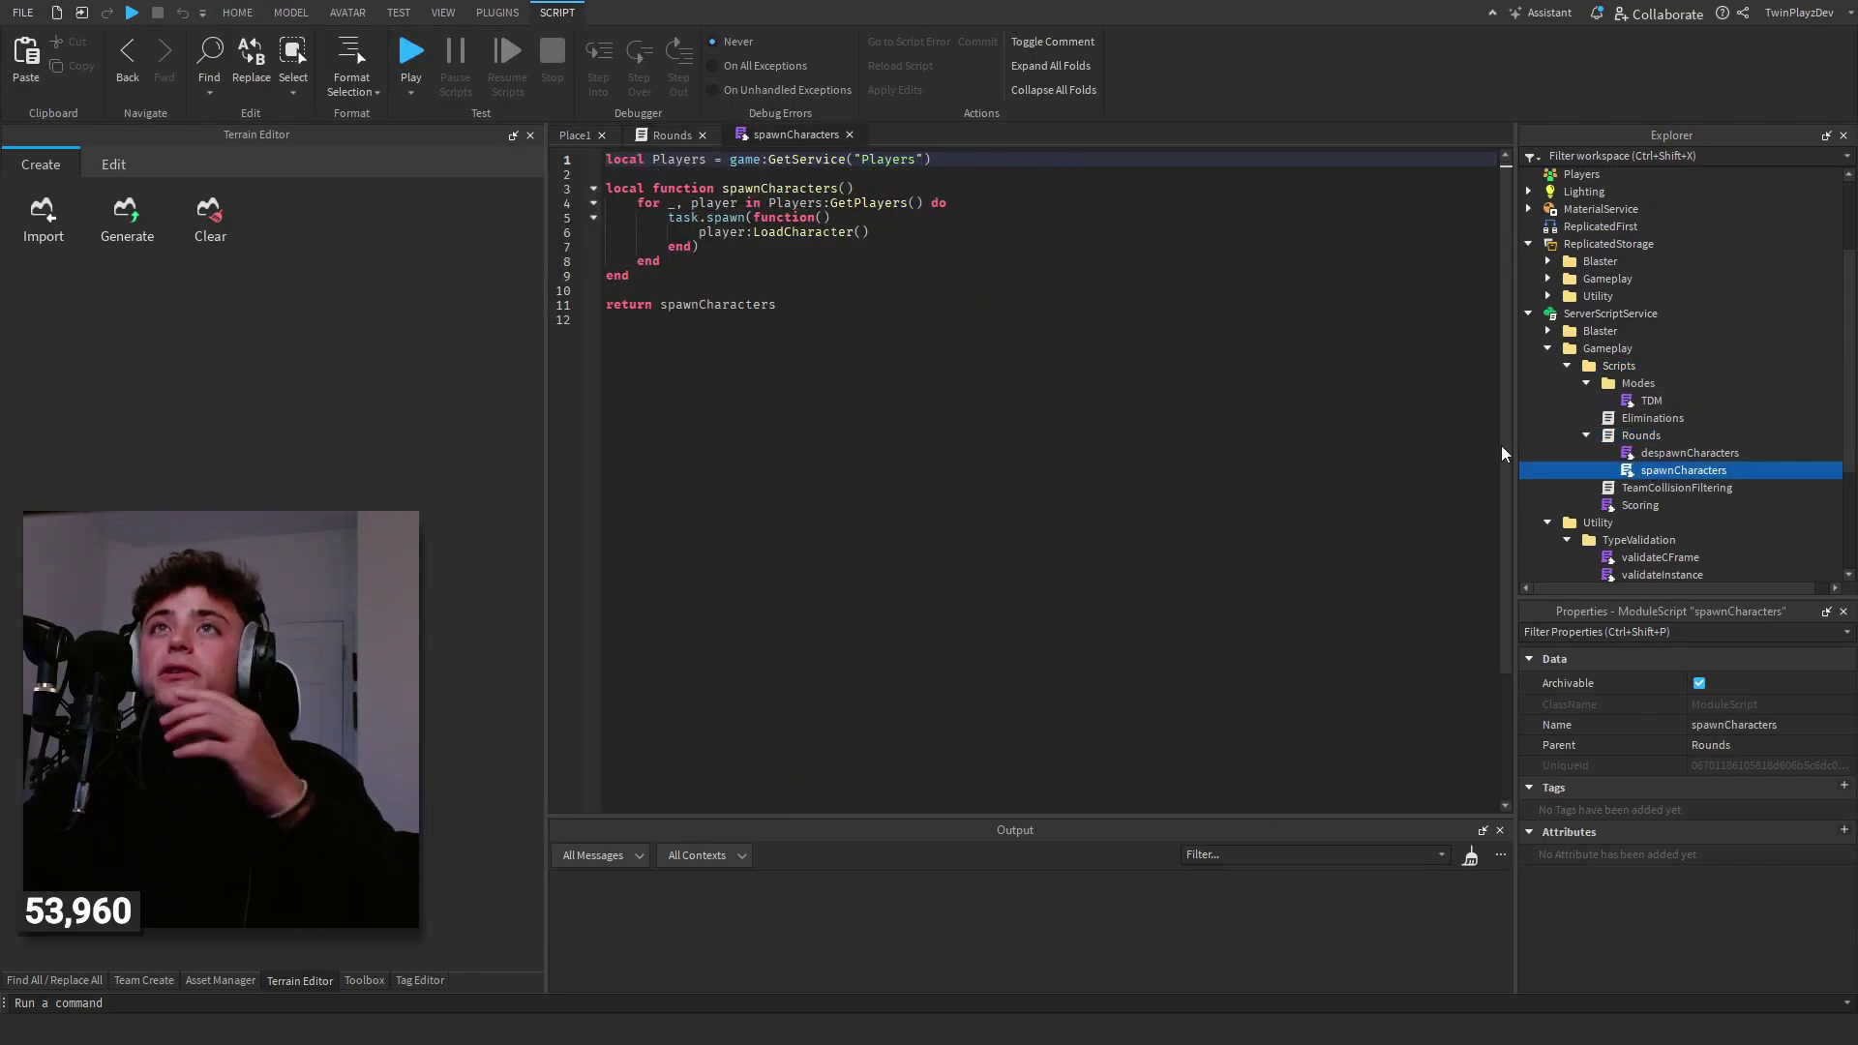
{"action": "double_click", "coordinate": [1645, 454]}
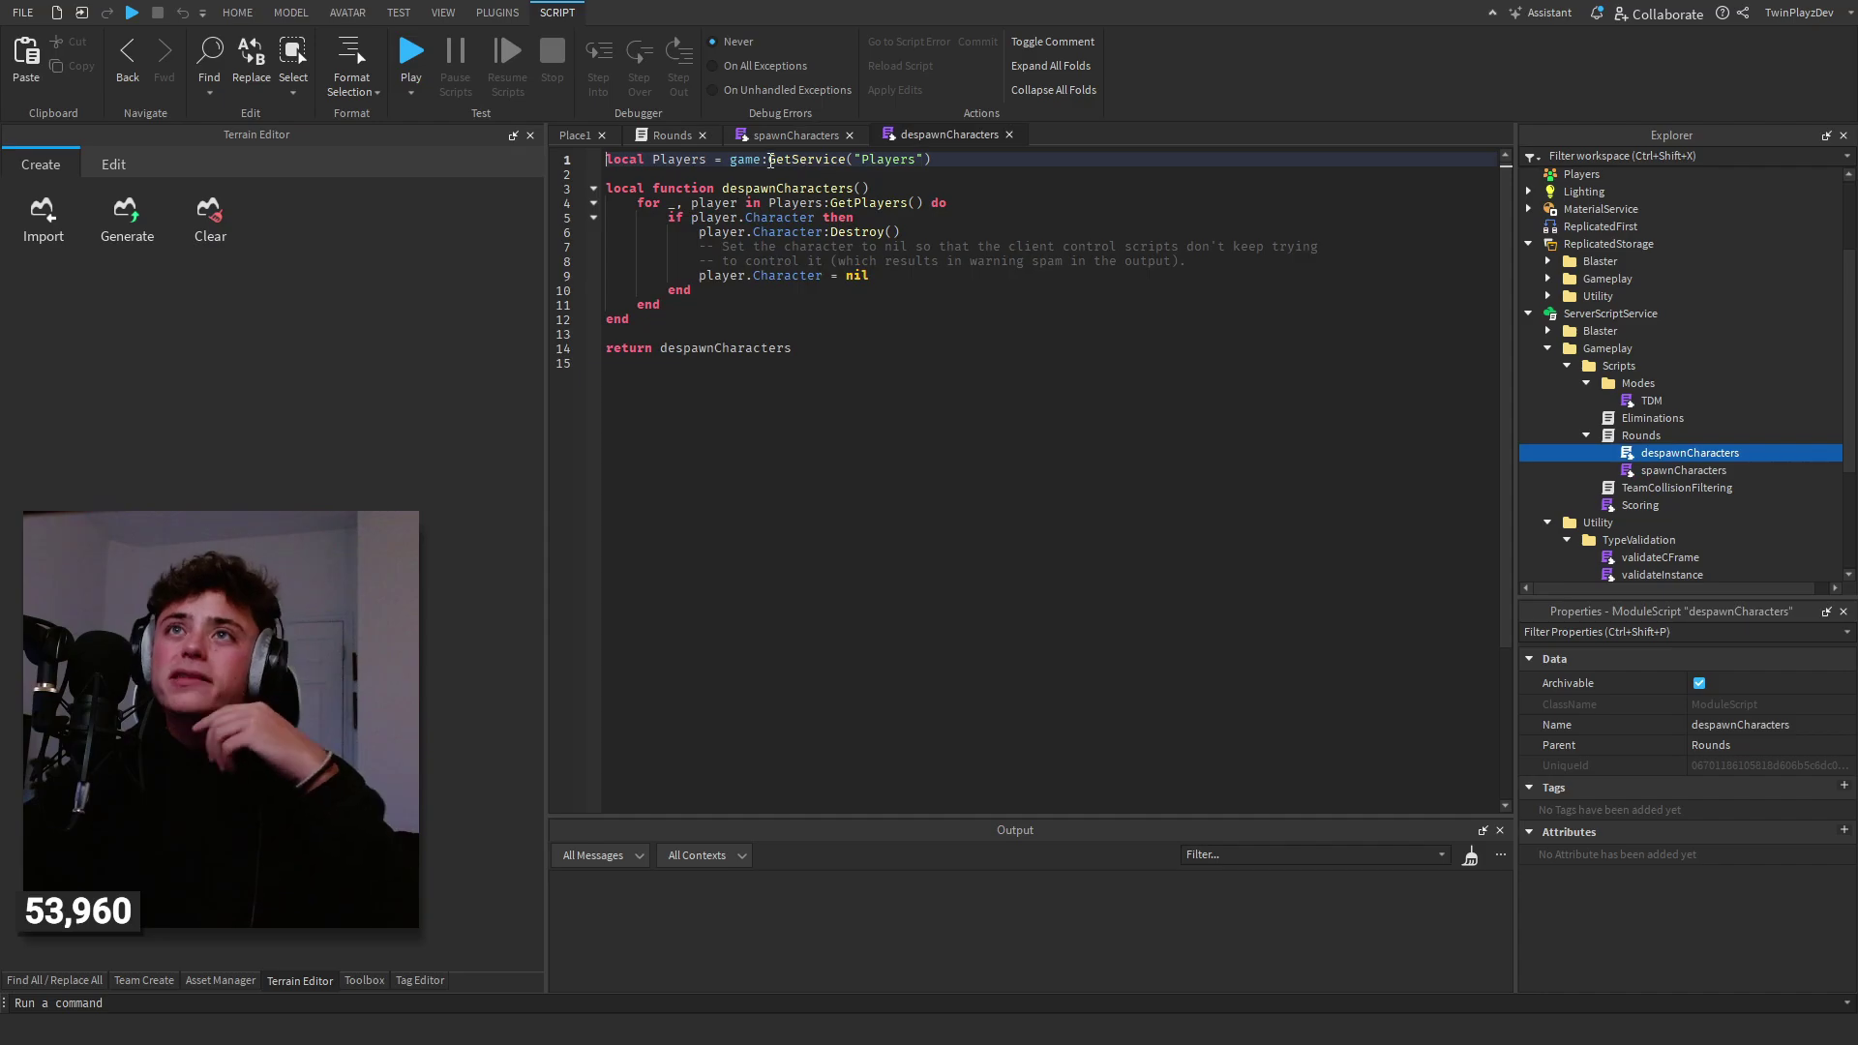
- Review the Rounds script from its MODES table through the complete startRoundLoopAsync function
{"action": "left_click", "coordinate": [681, 141]}
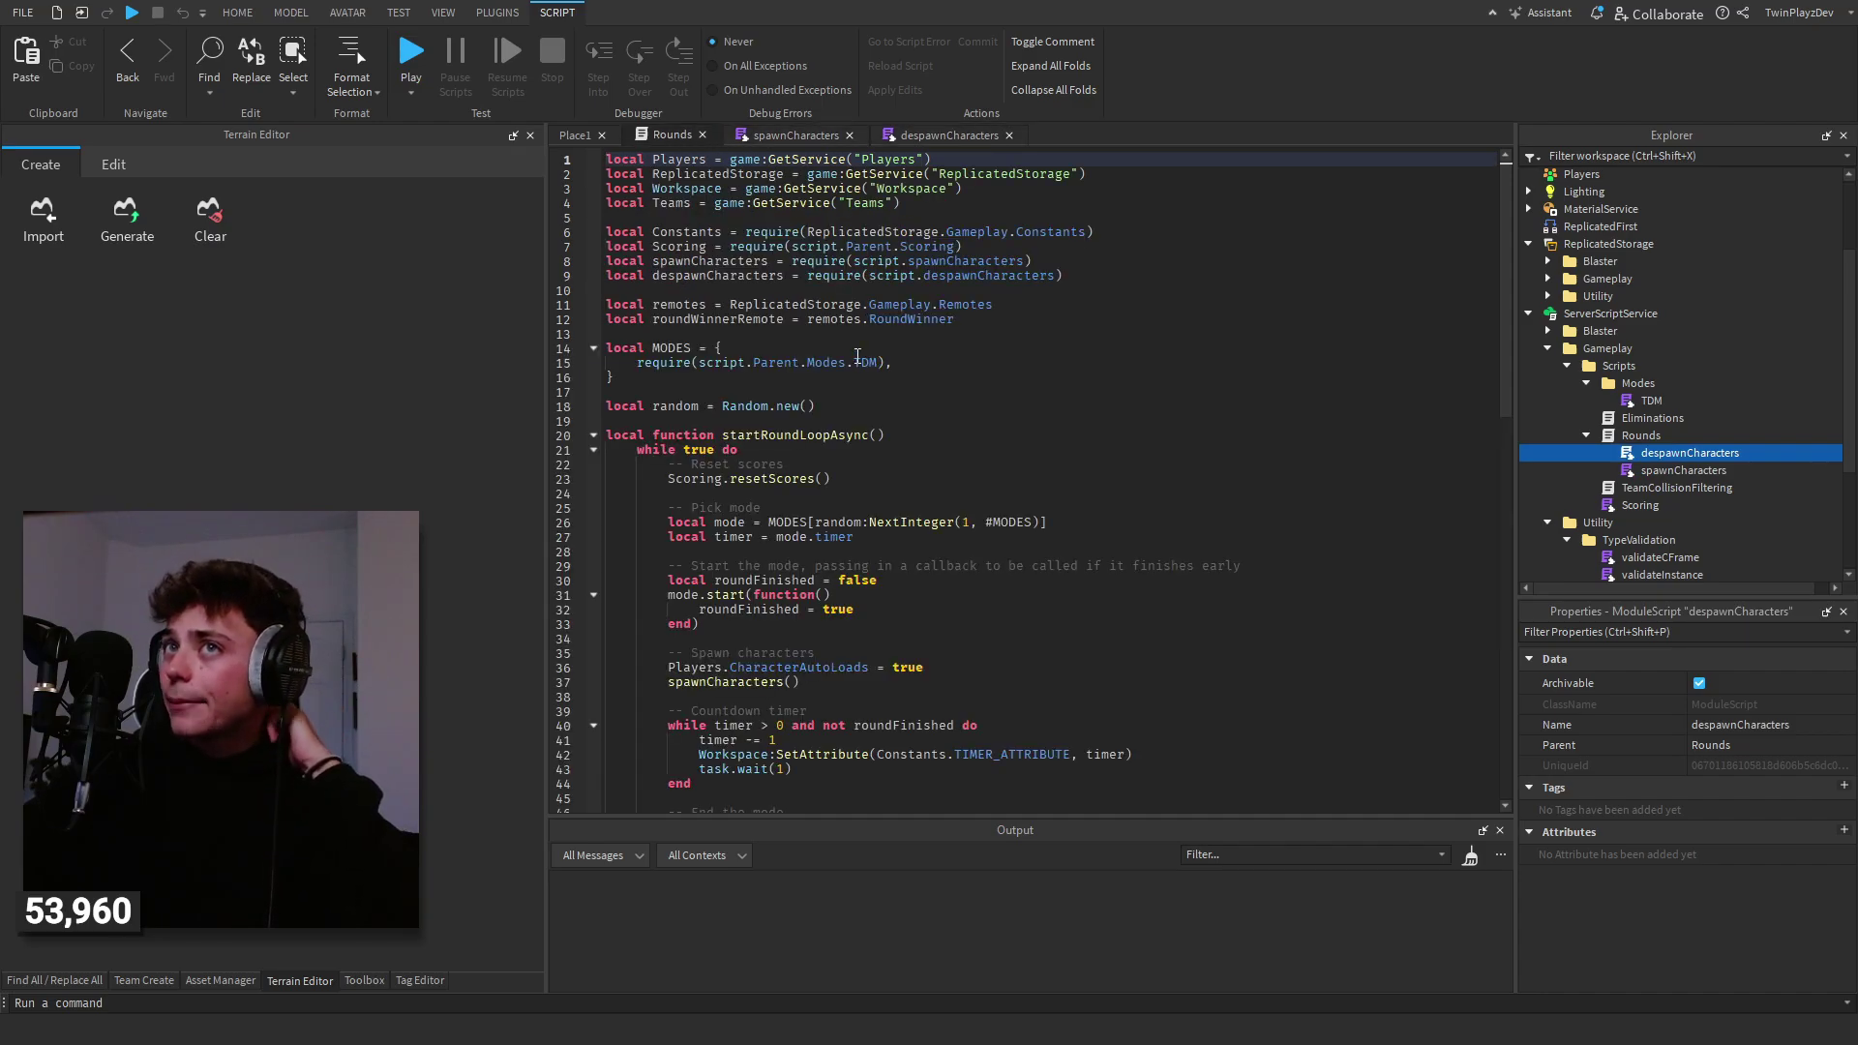
{"action": "scroll", "coordinate": [881, 407], "scroll_direction": "down", "scroll_amount": 10}
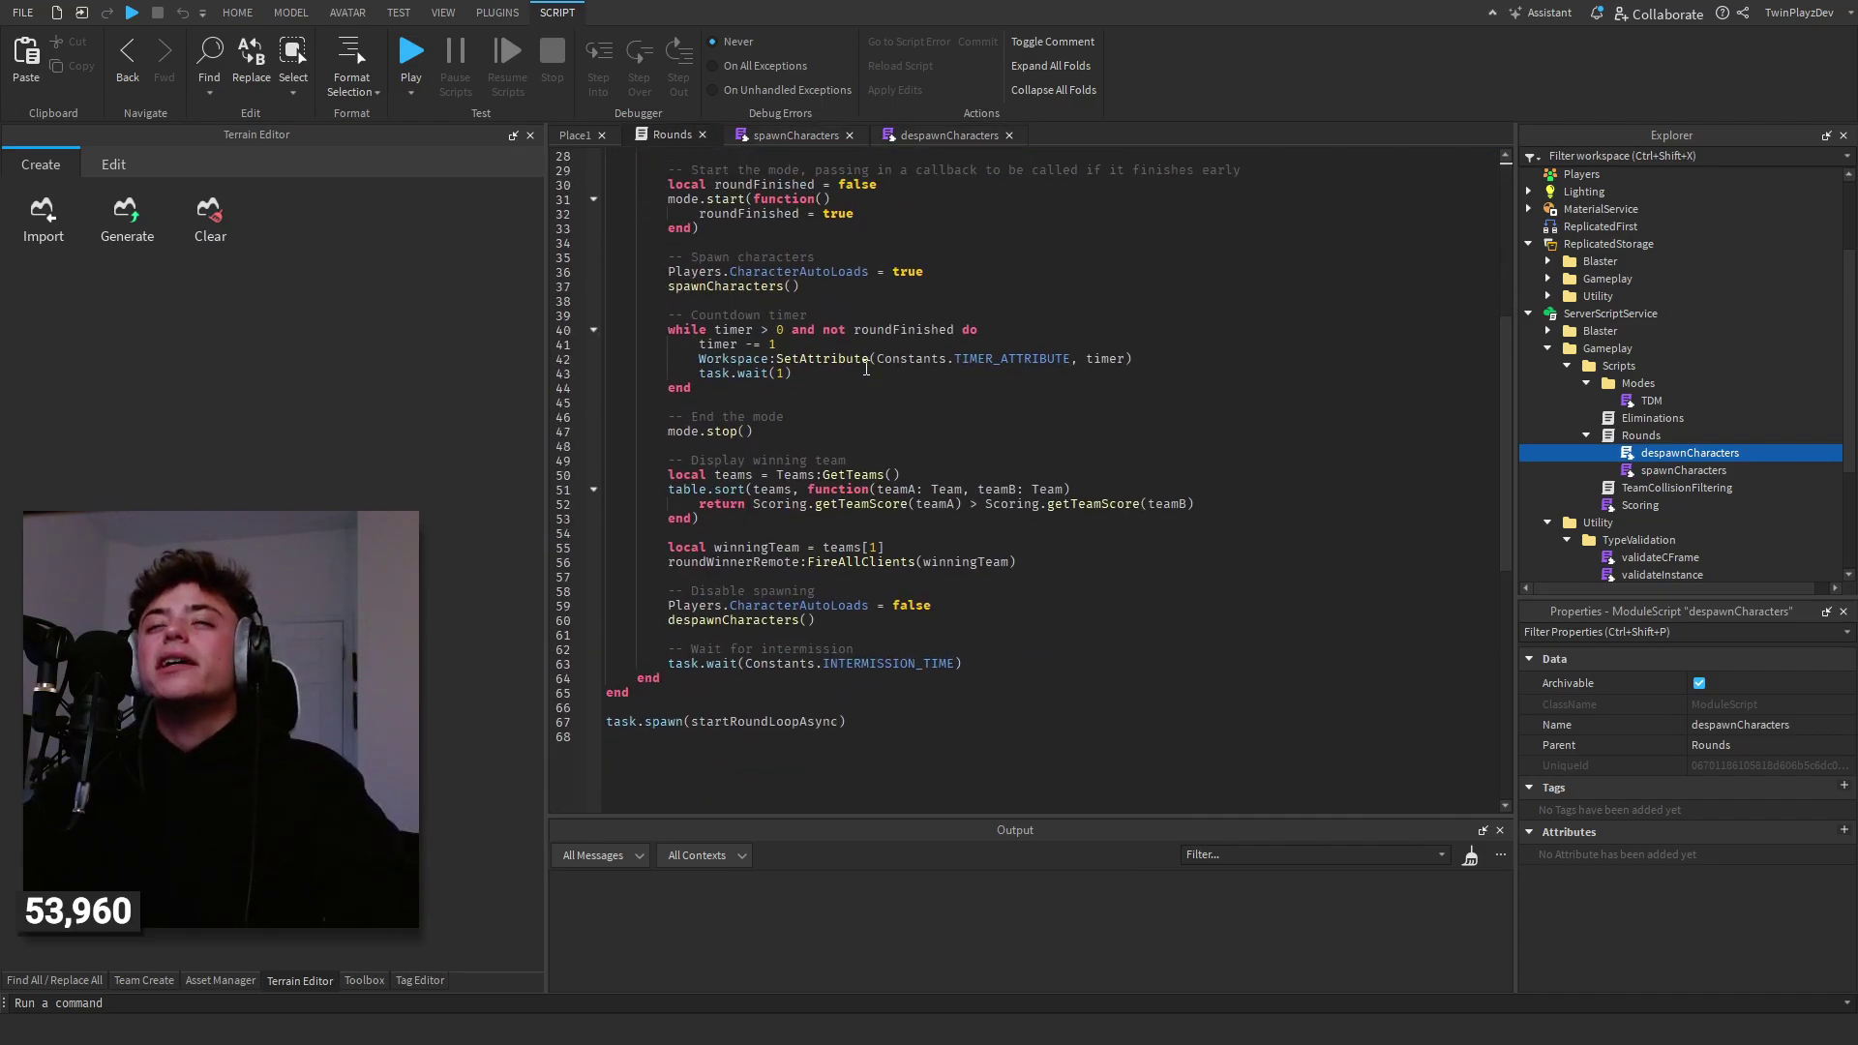
{"action": "scroll", "coordinate": [906, 449], "scroll_direction": "up", "scroll_amount": 10}
{"action": "left_click", "coordinate": [874, 435]}
{"action": "left_click", "coordinate": [809, 363]}
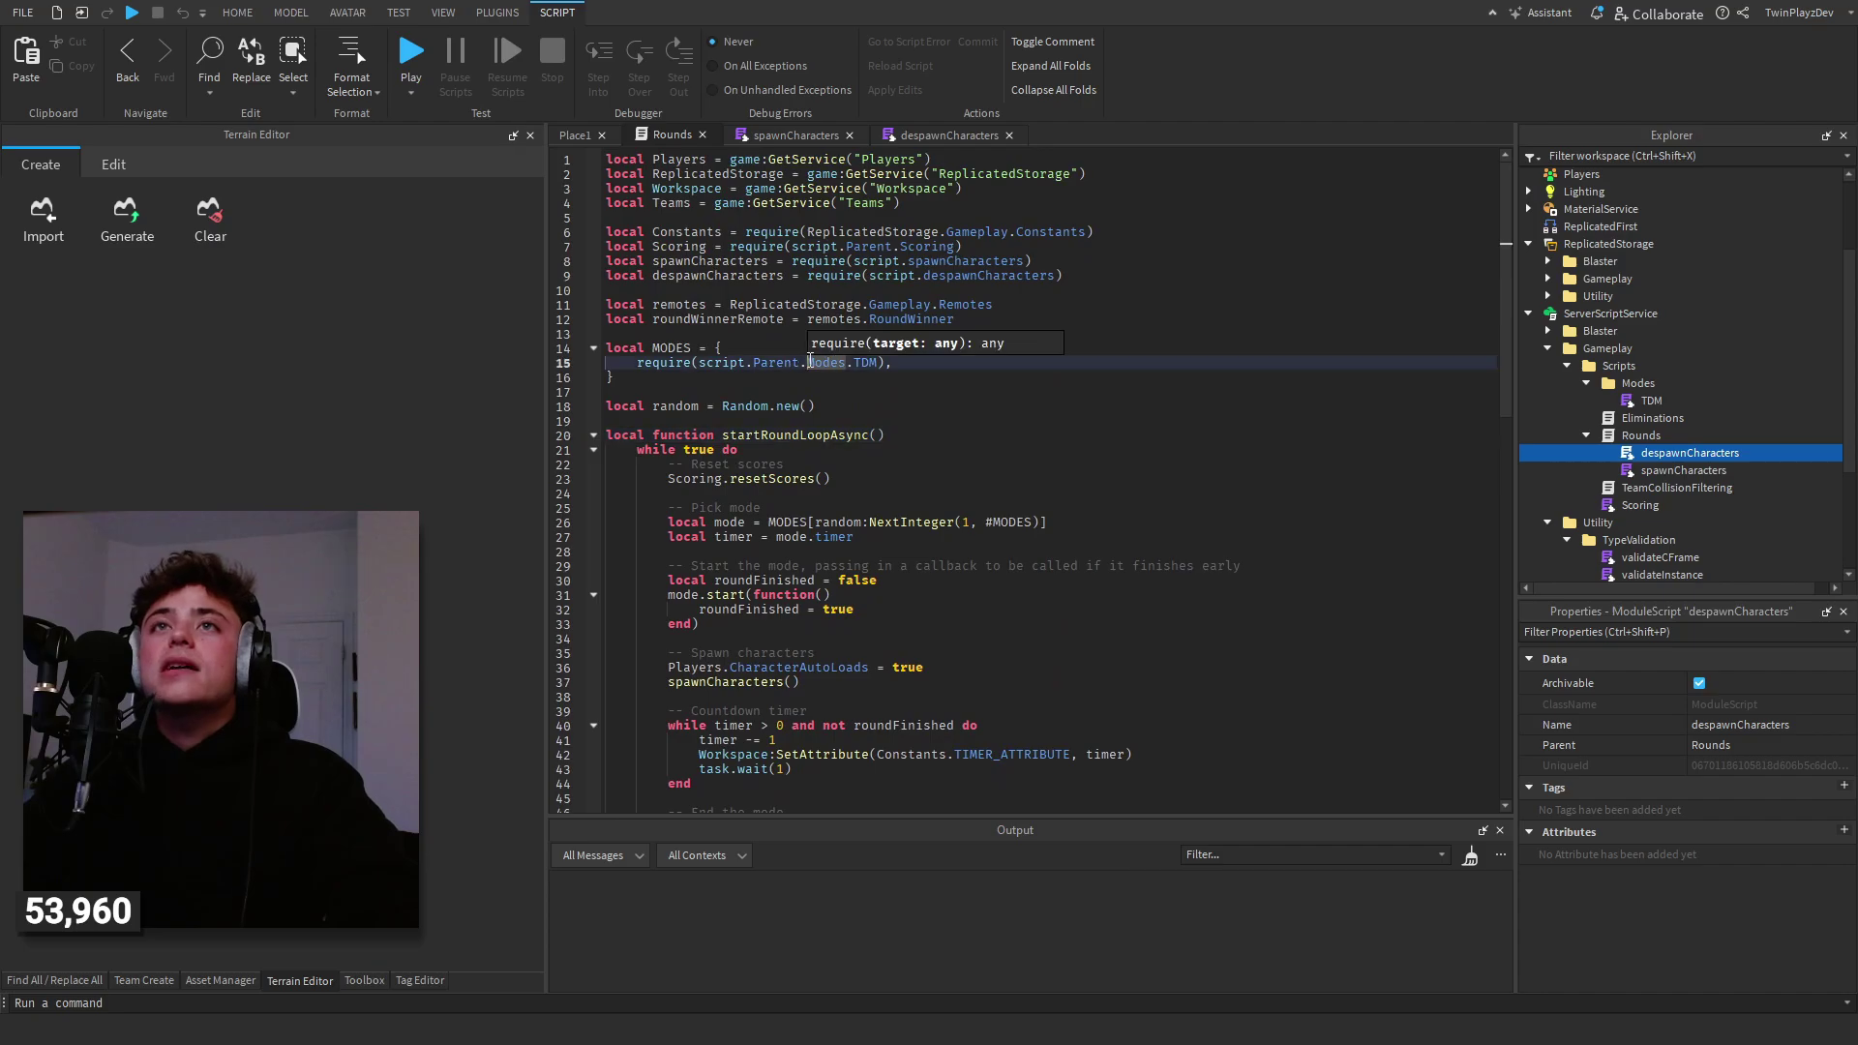
{"action": "left_click", "coordinate": [767, 421]}
- Return to the Place1 3D view and look over the arena buildings and surrounding terrain from a distance
{"action": "left_click", "coordinate": [577, 135]}
{"action": "left_click", "coordinate": [1282, 319]}
{"action": "scroll", "coordinate": [1283, 321], "scroll_direction": "down", "scroll_amount": 8}
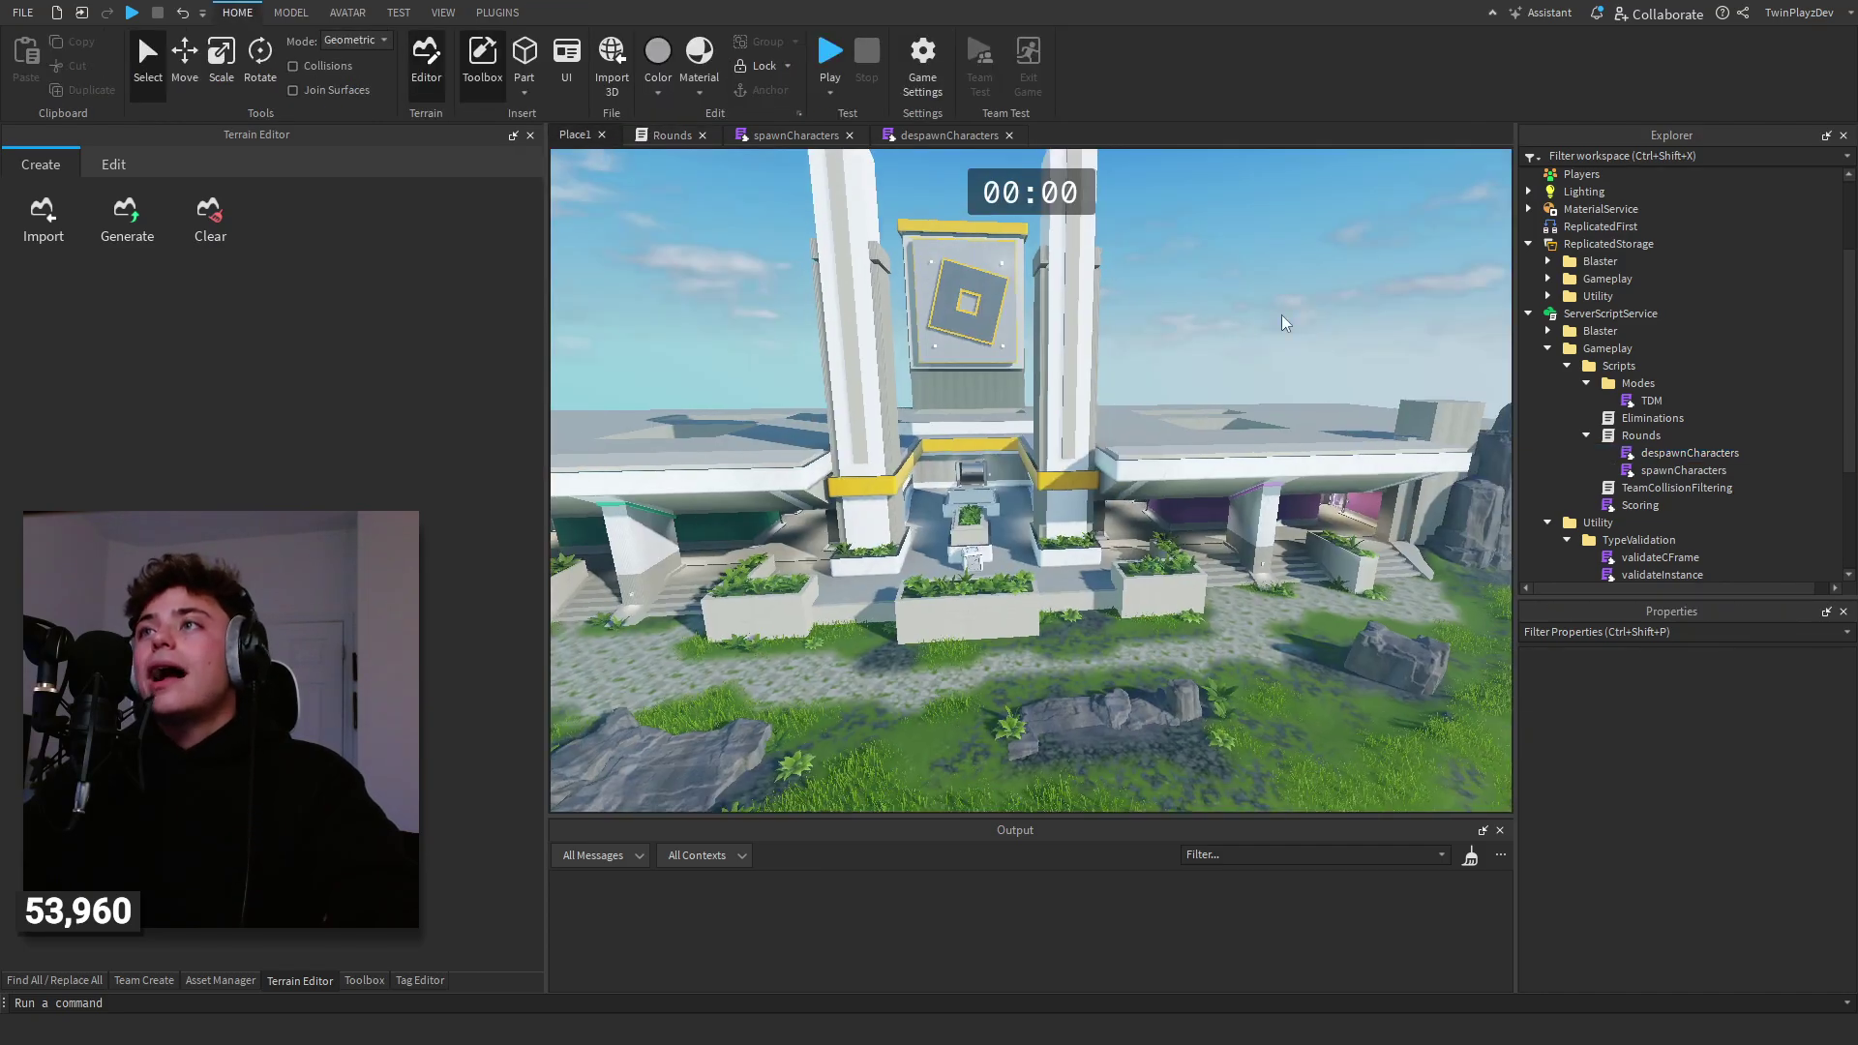
{"action": "key", "text": "d"}
{"action": "key", "text": "w"}
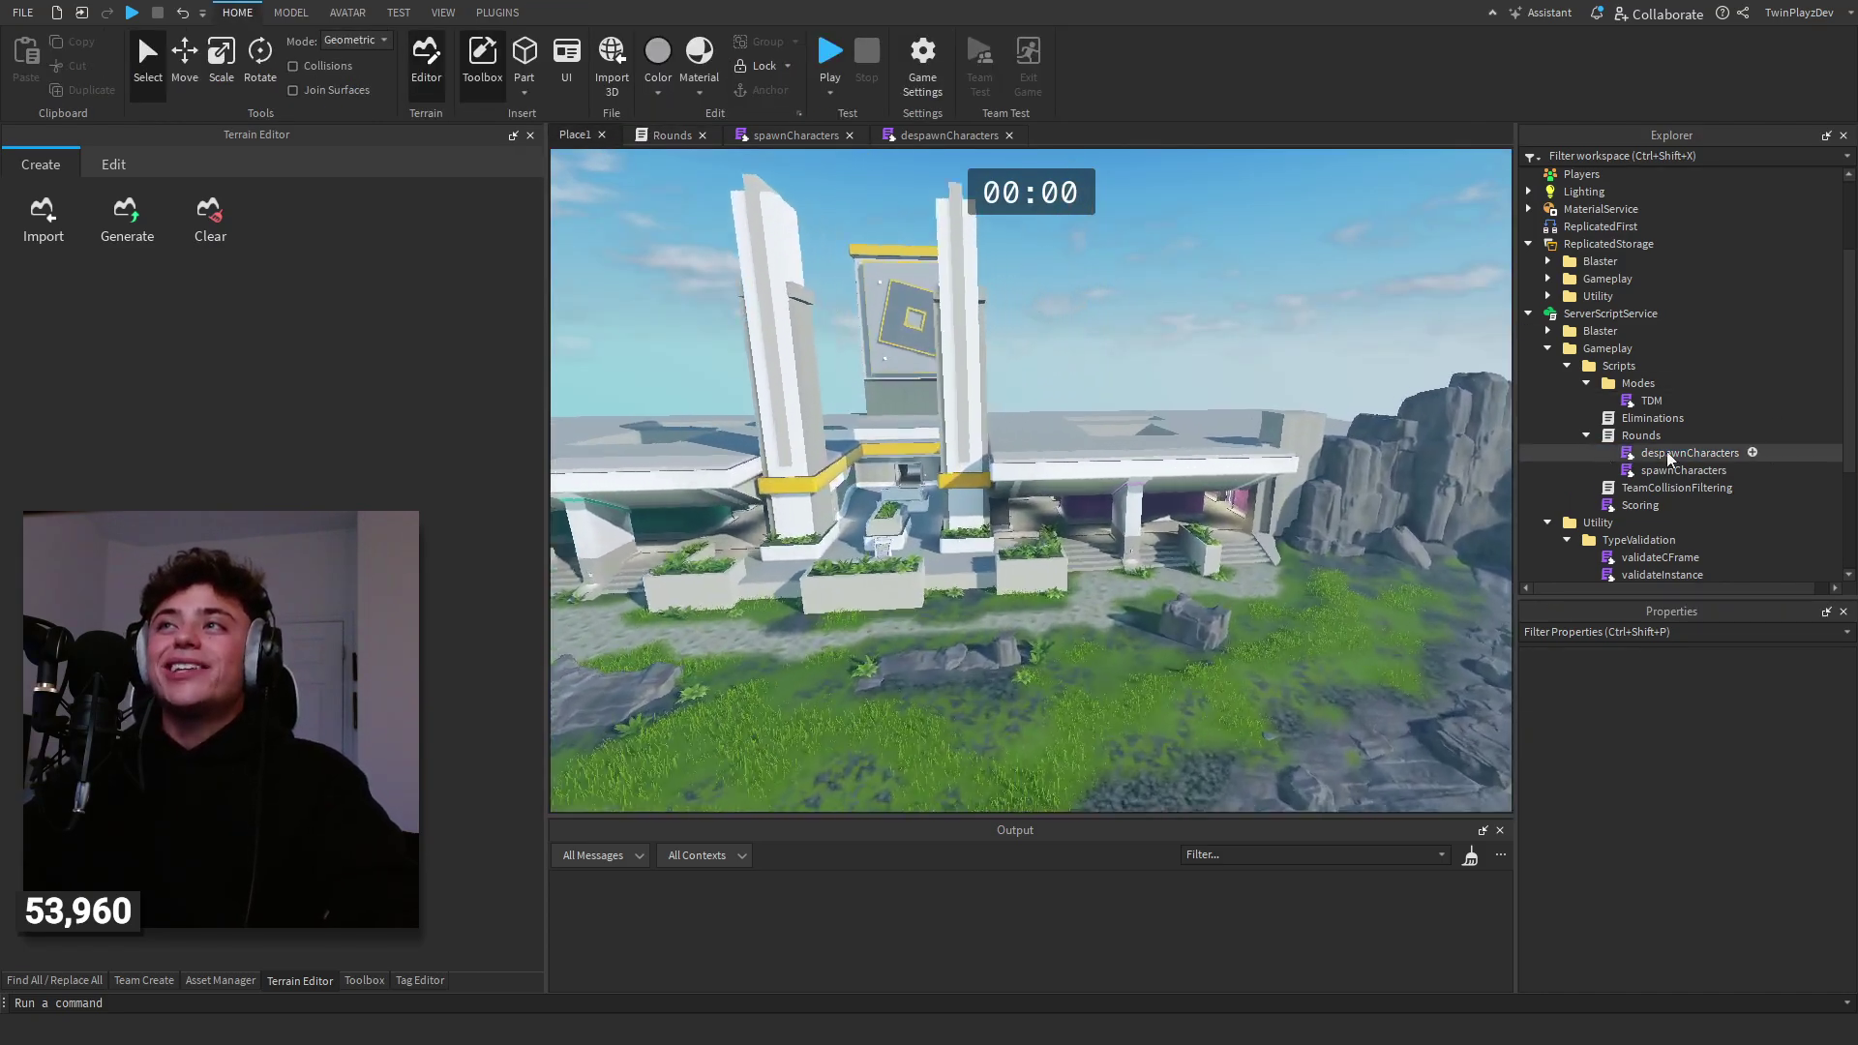
{"action": "key", "text": "d"}
{"action": "key", "text": "a"}
{"action": "right_click_drag", "start_coordinate": [1108, 298], "coordinate": [1108, 298]}
{"action": "key", "text": "s"}
{"action": "key", "text": "d"}
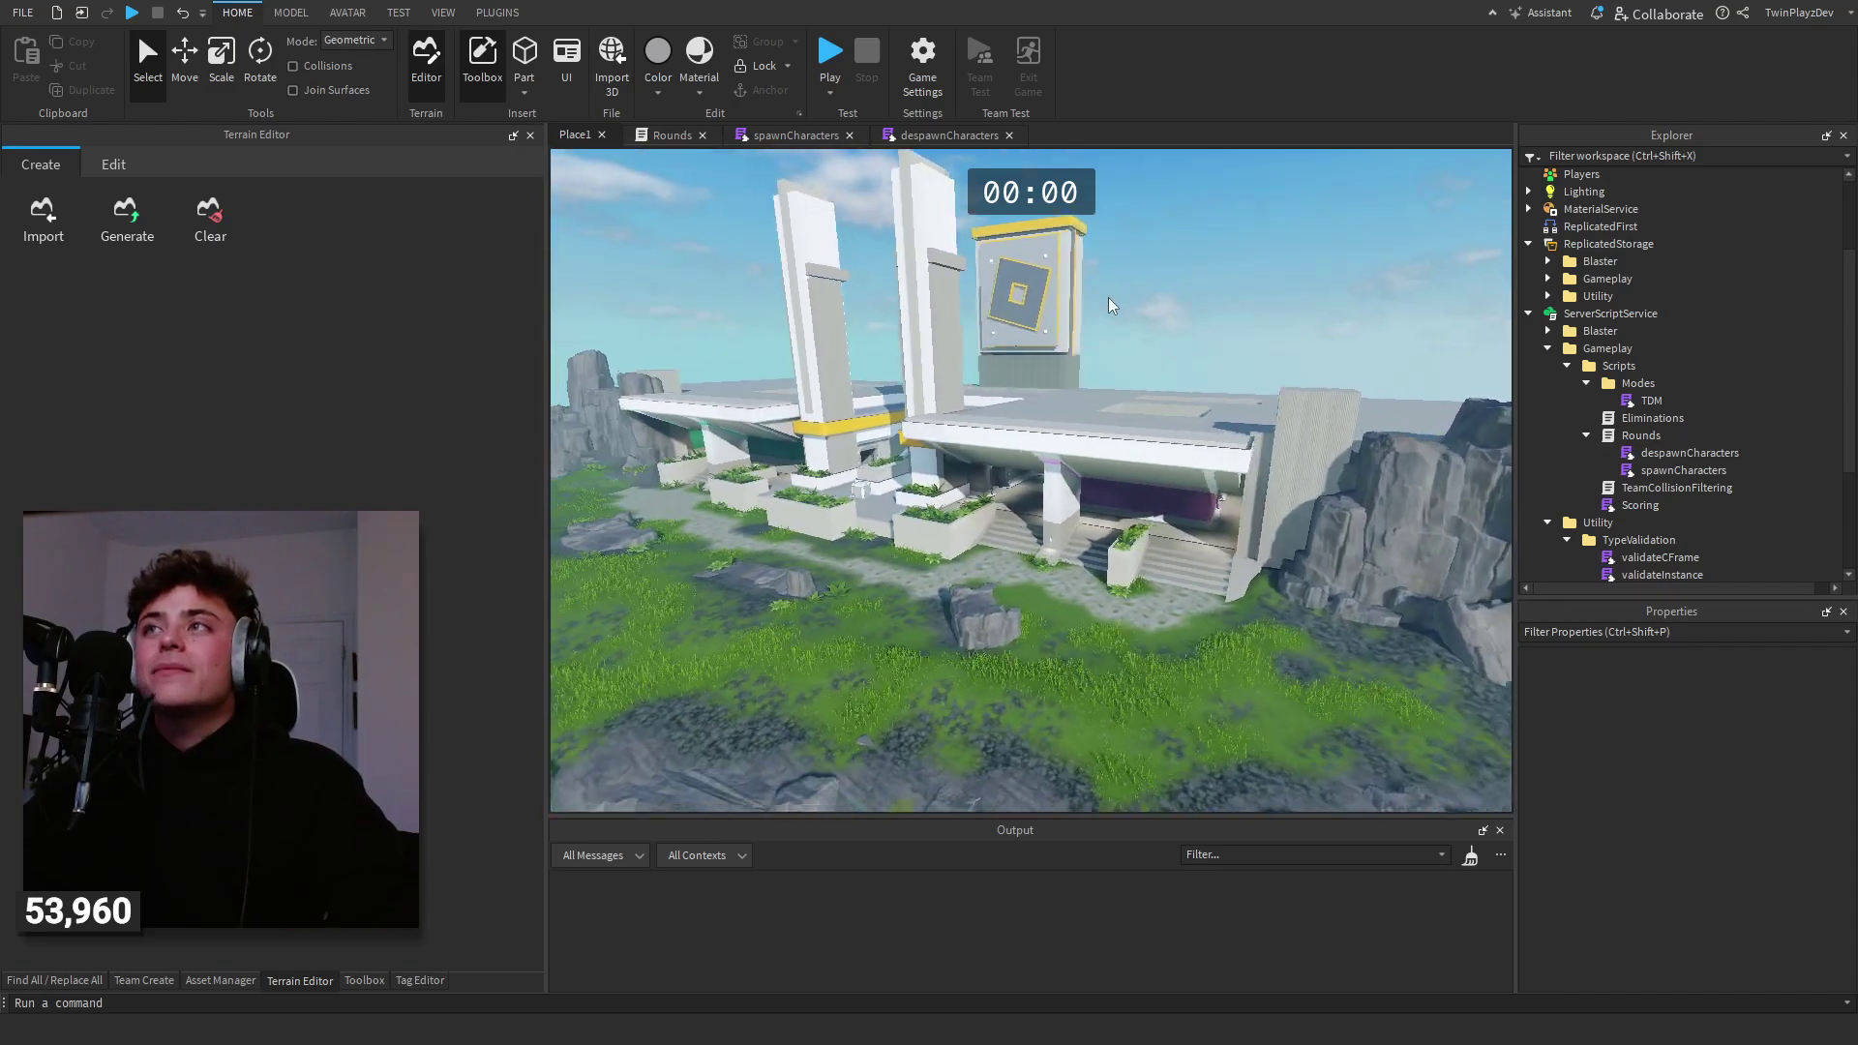
- Open the Eliminations and TeamCollisionFiltering scripts from the Gameplay scripts folder for inspection
{"action": "double_click", "coordinate": [1628, 422]}
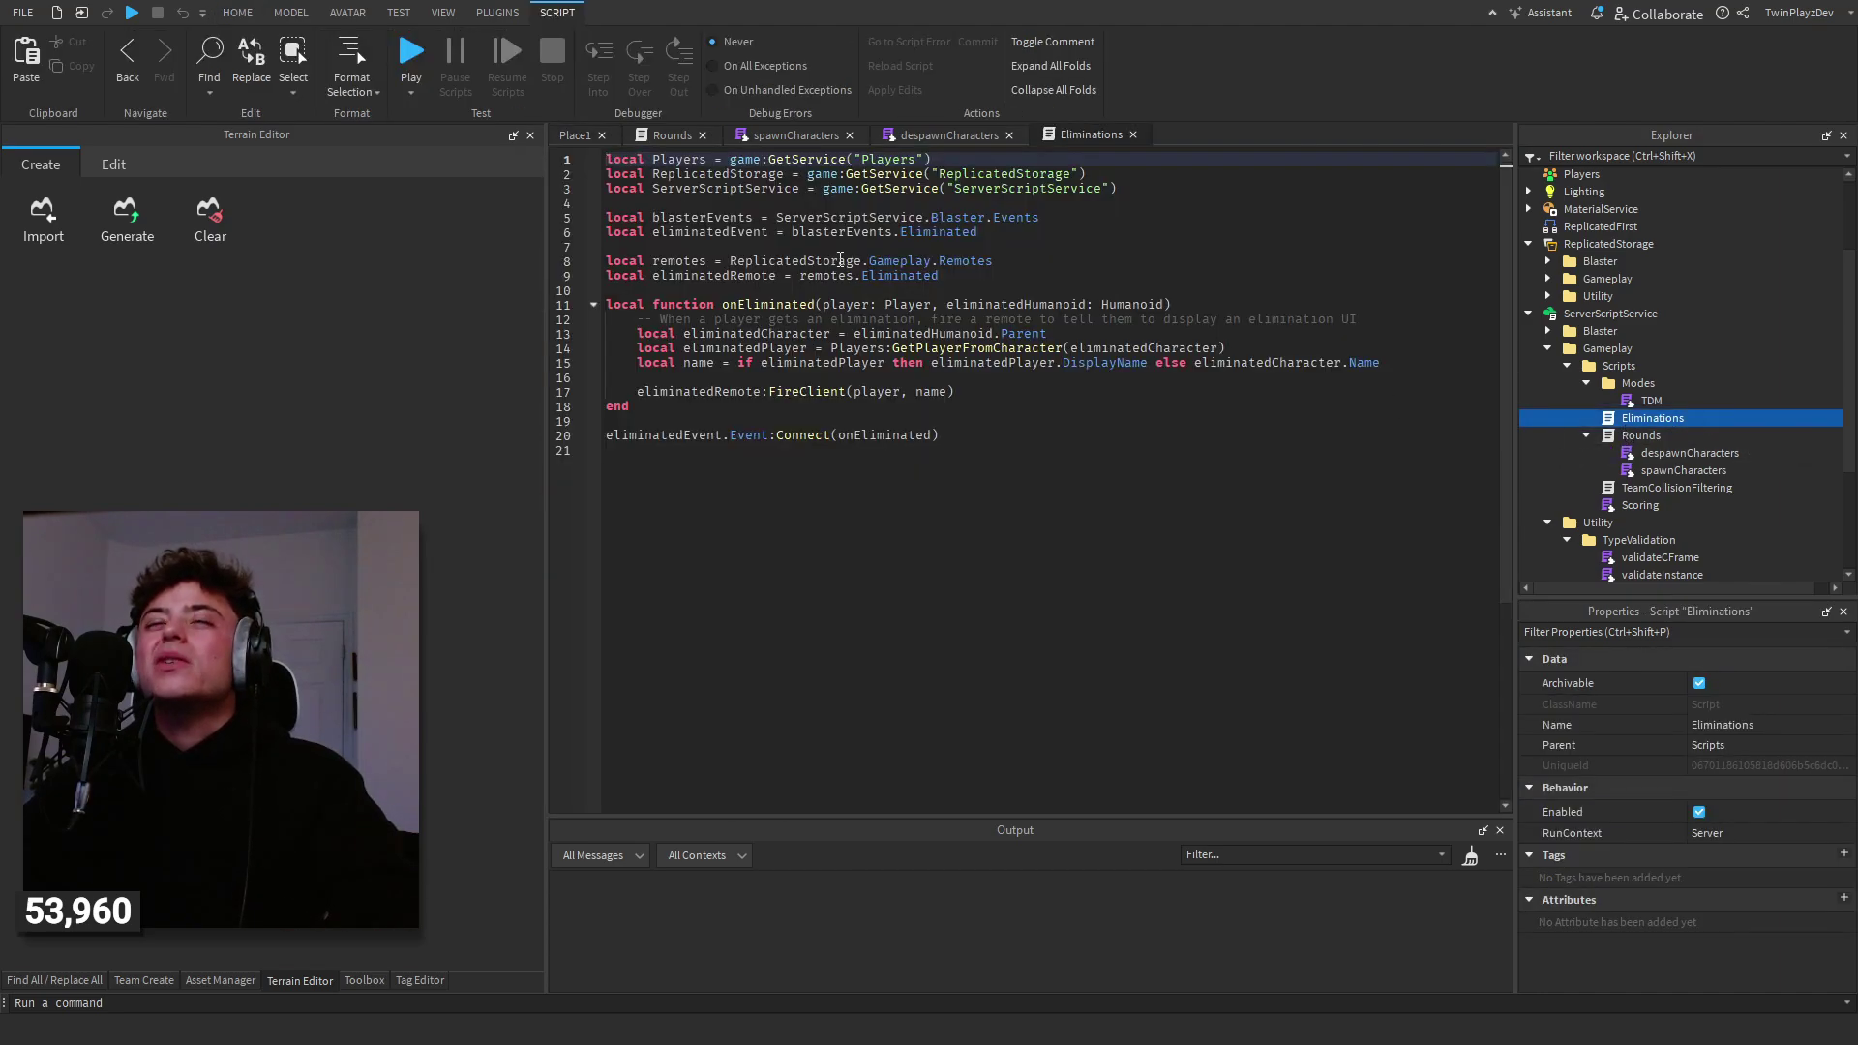
{"action": "left_click", "coordinate": [592, 143]}
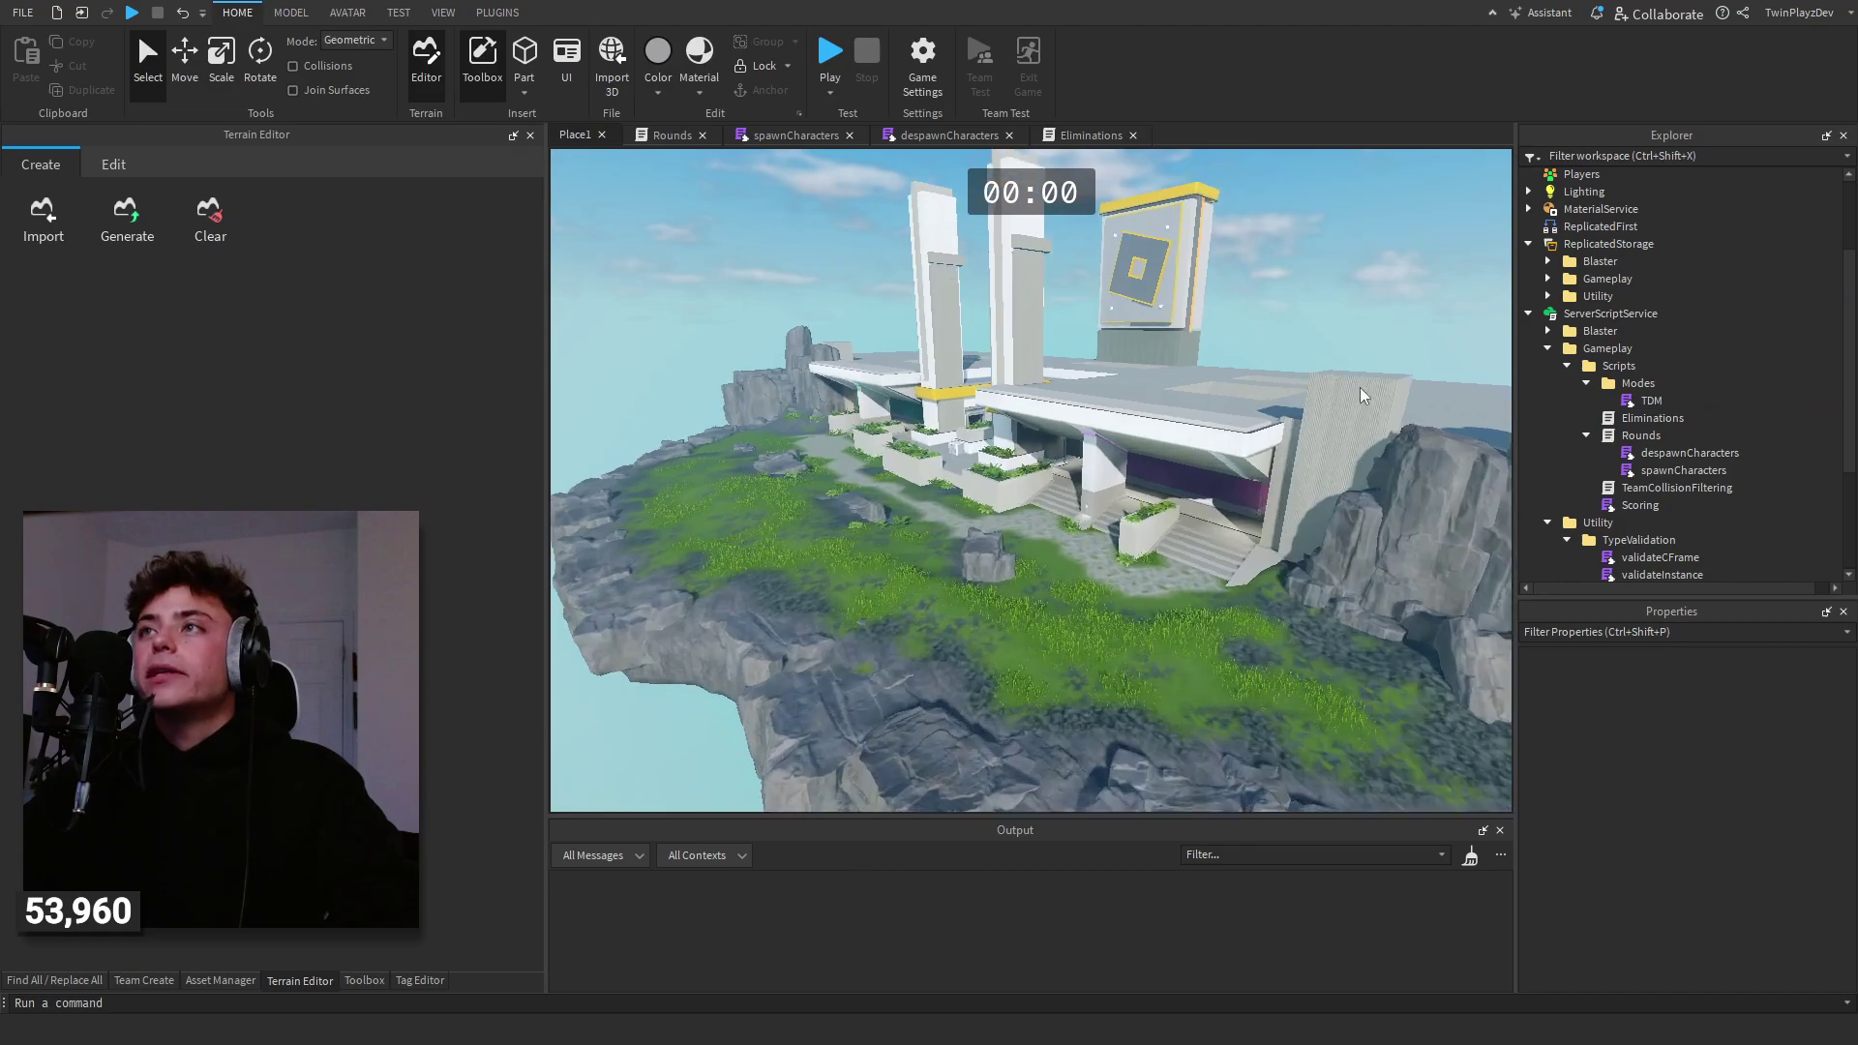
{"action": "double_click", "coordinate": [1664, 488]}
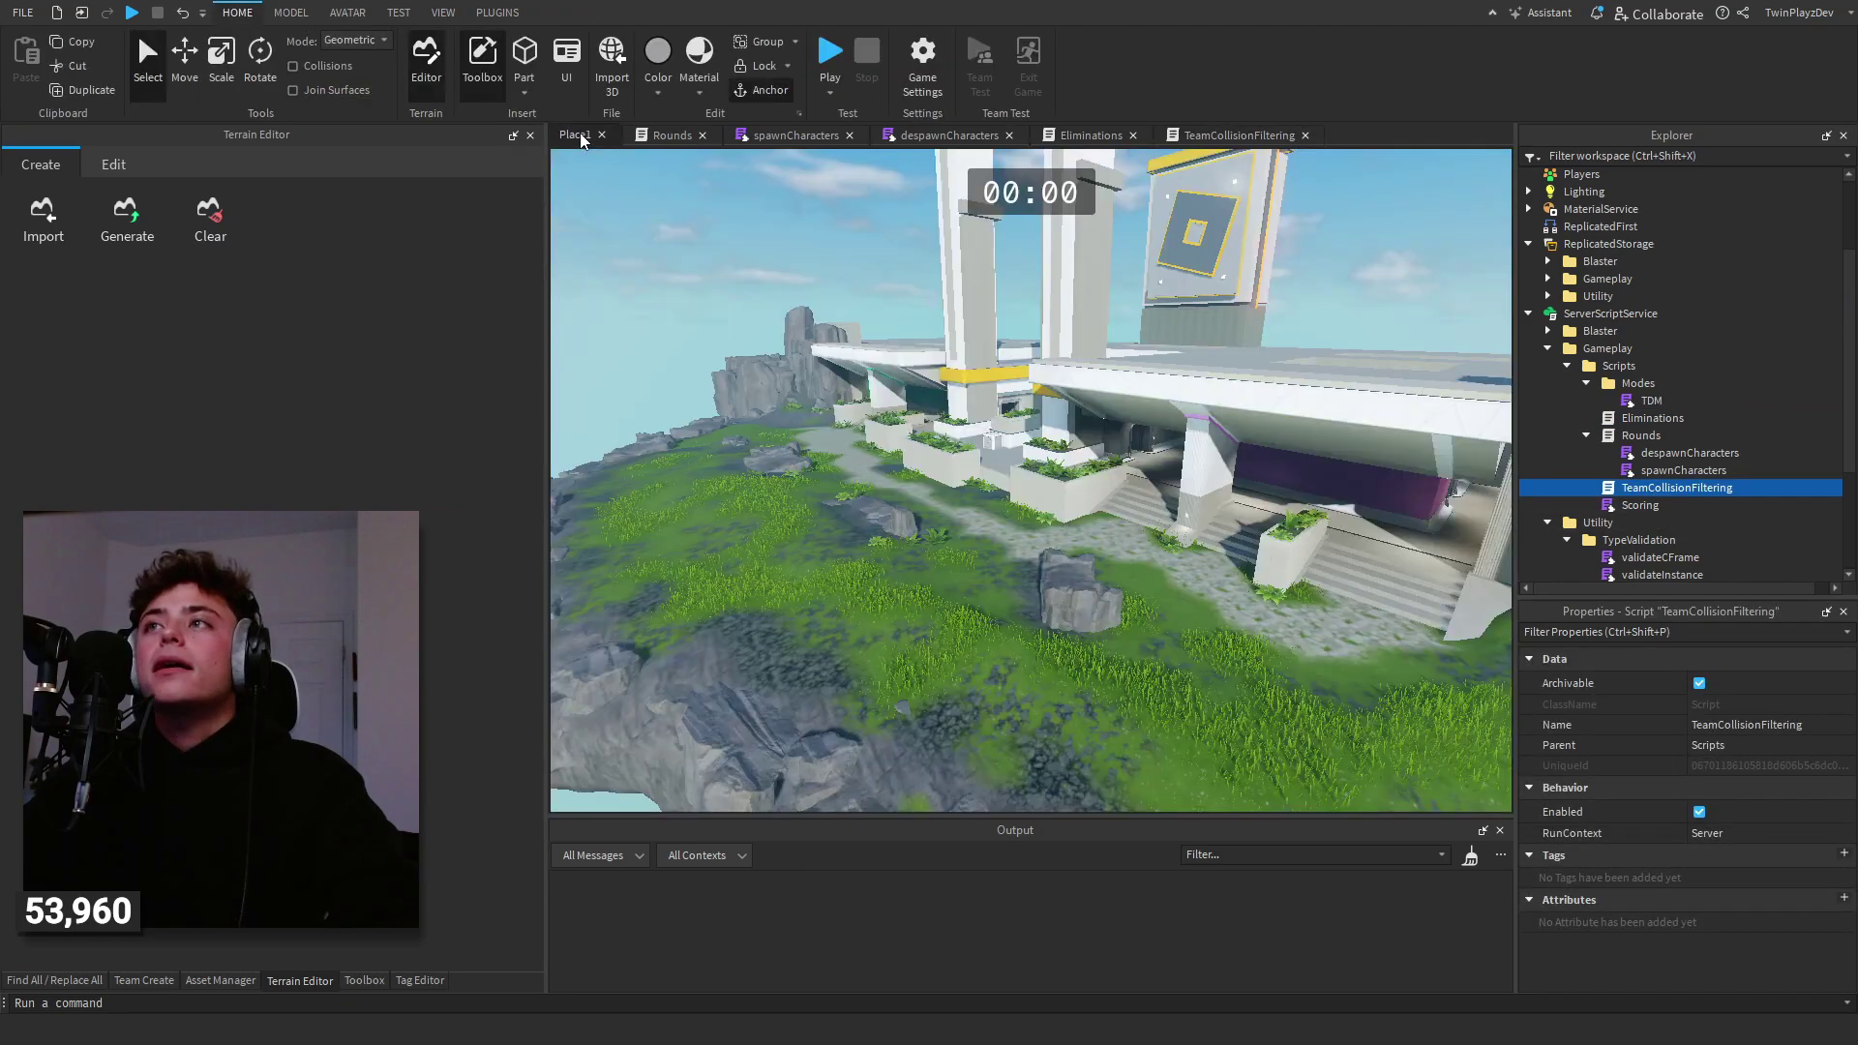
- Open the Scoring module from the Gameplay scripts folder and skim its leaderstats and team score code
{"action": "double_click", "coordinate": [1635, 504]}
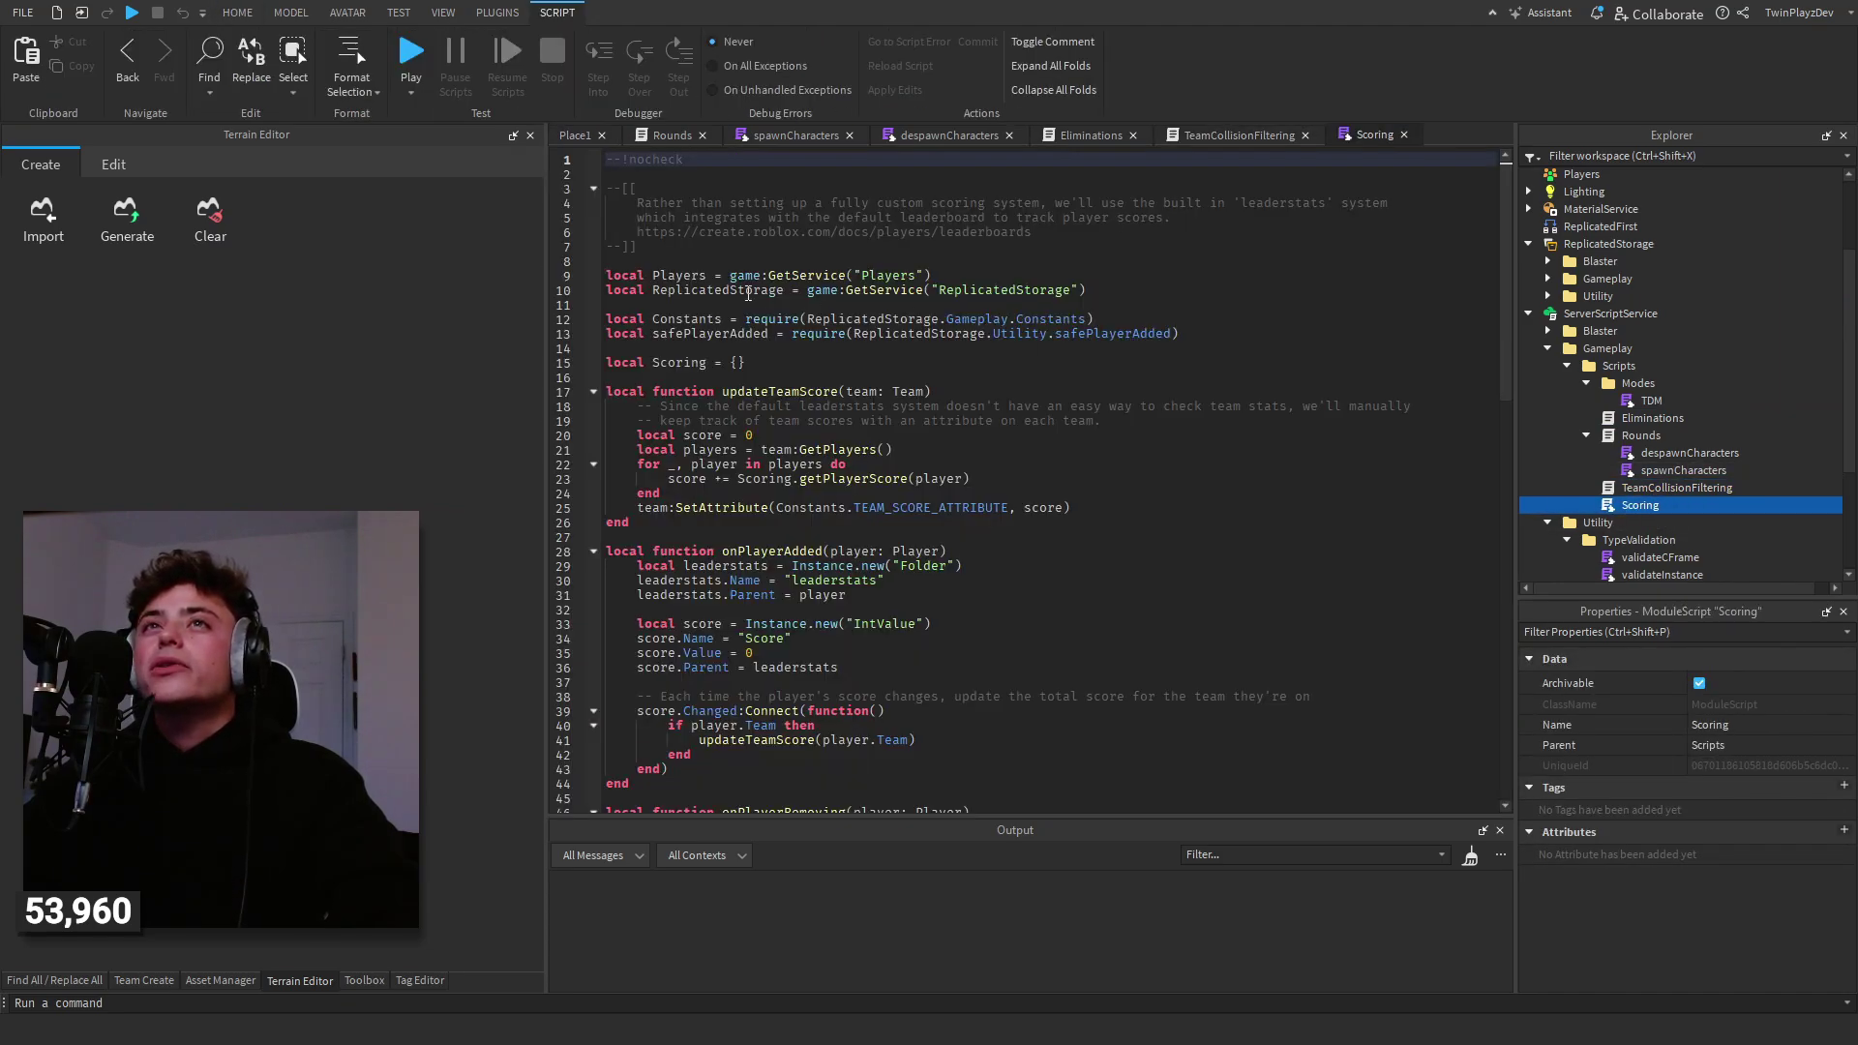
{"action": "left_click", "coordinate": [760, 233]}
{"action": "scroll", "coordinate": [760, 233], "scroll_direction": "down", "scroll_amount": 5}
{"action": "scroll", "coordinate": [759, 233], "scroll_direction": "up", "scroll_amount": 5}
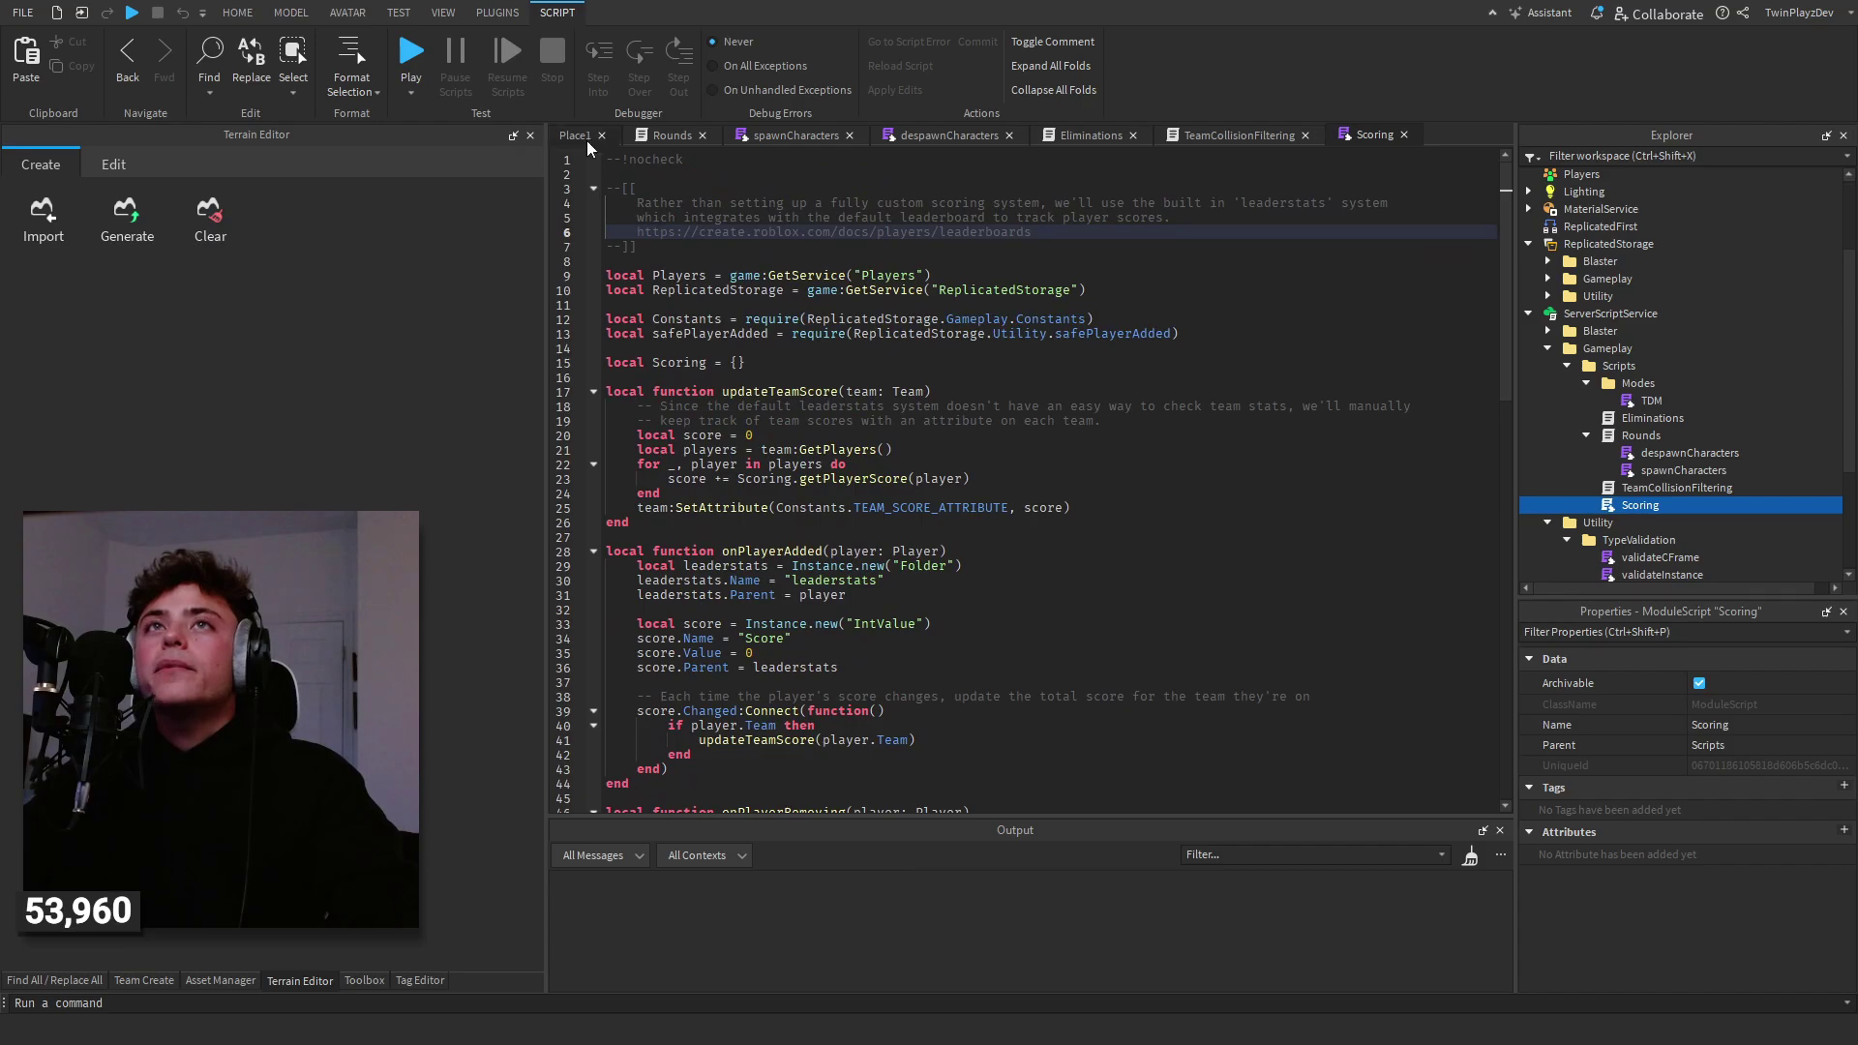
- Go back to the Place1 3D view and examine the arena's front facade and central towers
{"action": "left_click", "coordinate": [587, 142]}
{"action": "left_click", "coordinate": [1377, 325]}
{"action": "key", "text": "s"}
{"action": "right_click_drag", "start_coordinate": [1377, 325], "coordinate": [1331, 326]}
{"action": "key", "text": "w"}
{"action": "key", "text": "w"}
{"action": "key", "text": "d"}
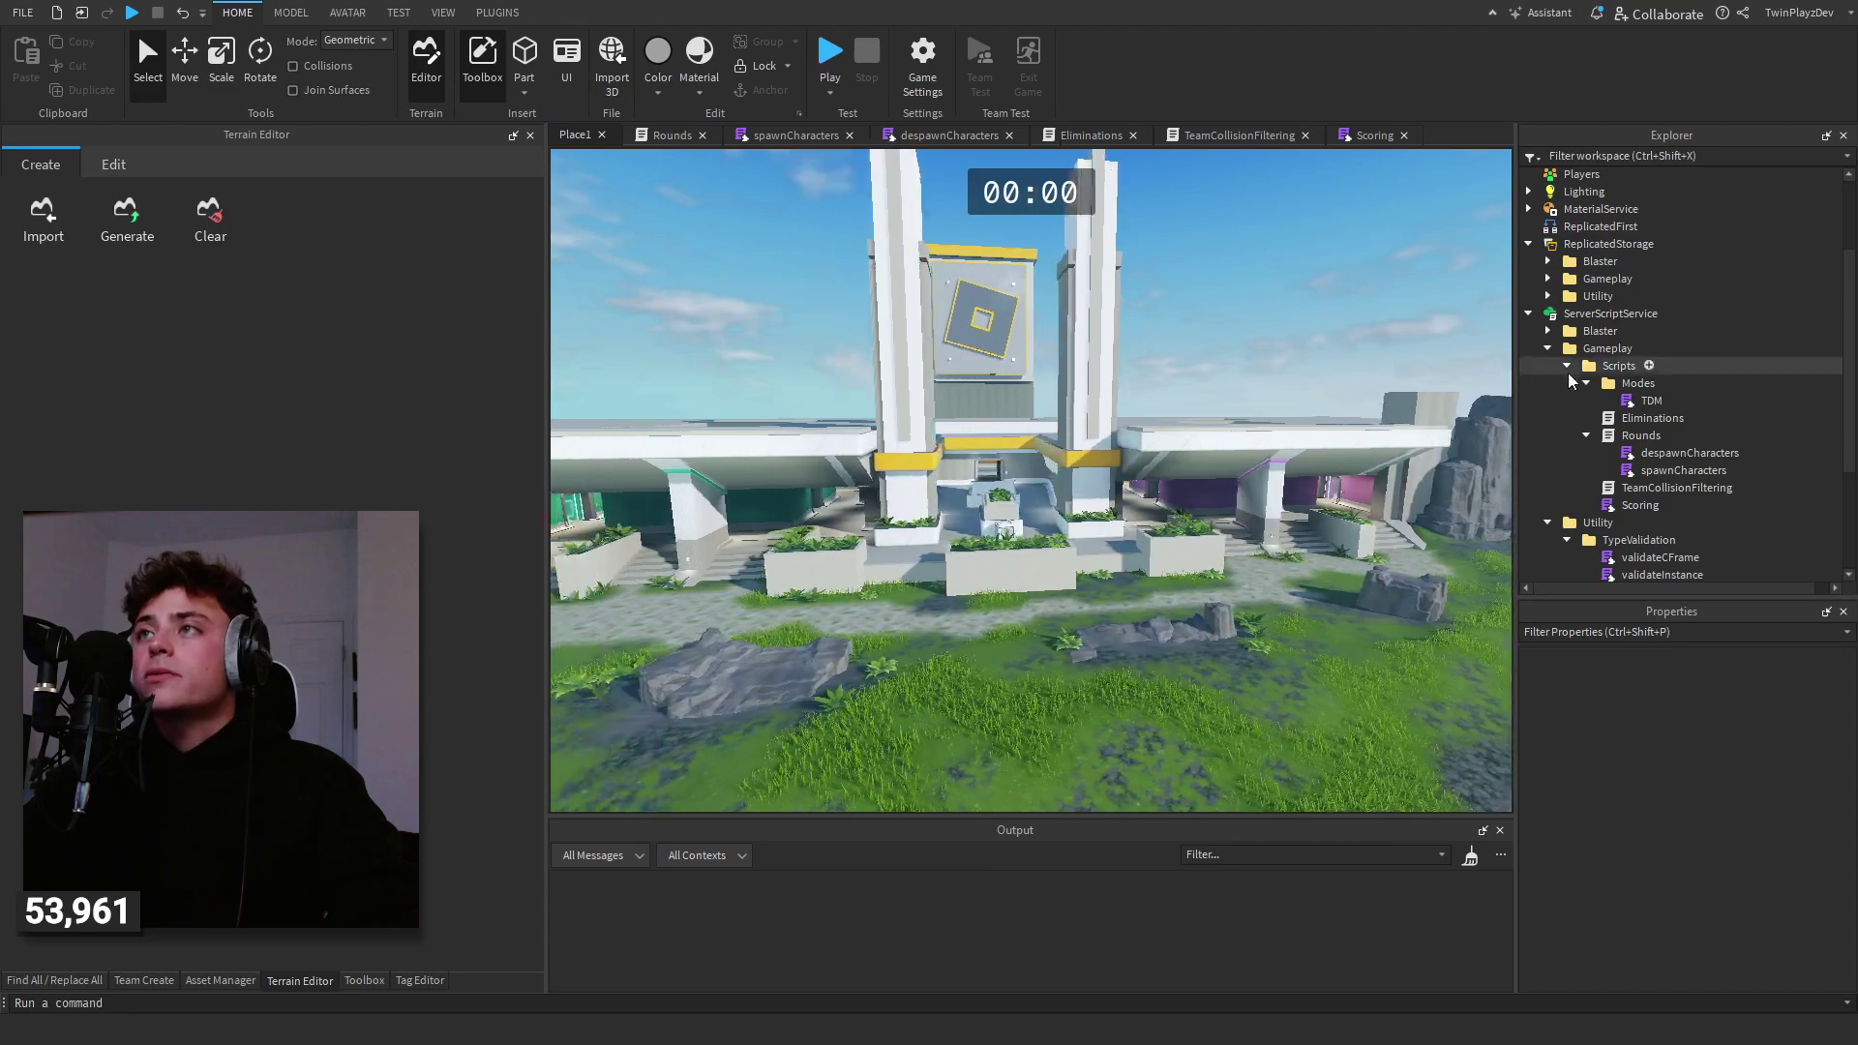
- Expand StarterPack's AutoBlaster tool down to the contents of its Animations, Scripts and Sounds folders
{"action": "scroll", "coordinate": [1558, 416], "scroll_direction": "down", "scroll_amount": 4}
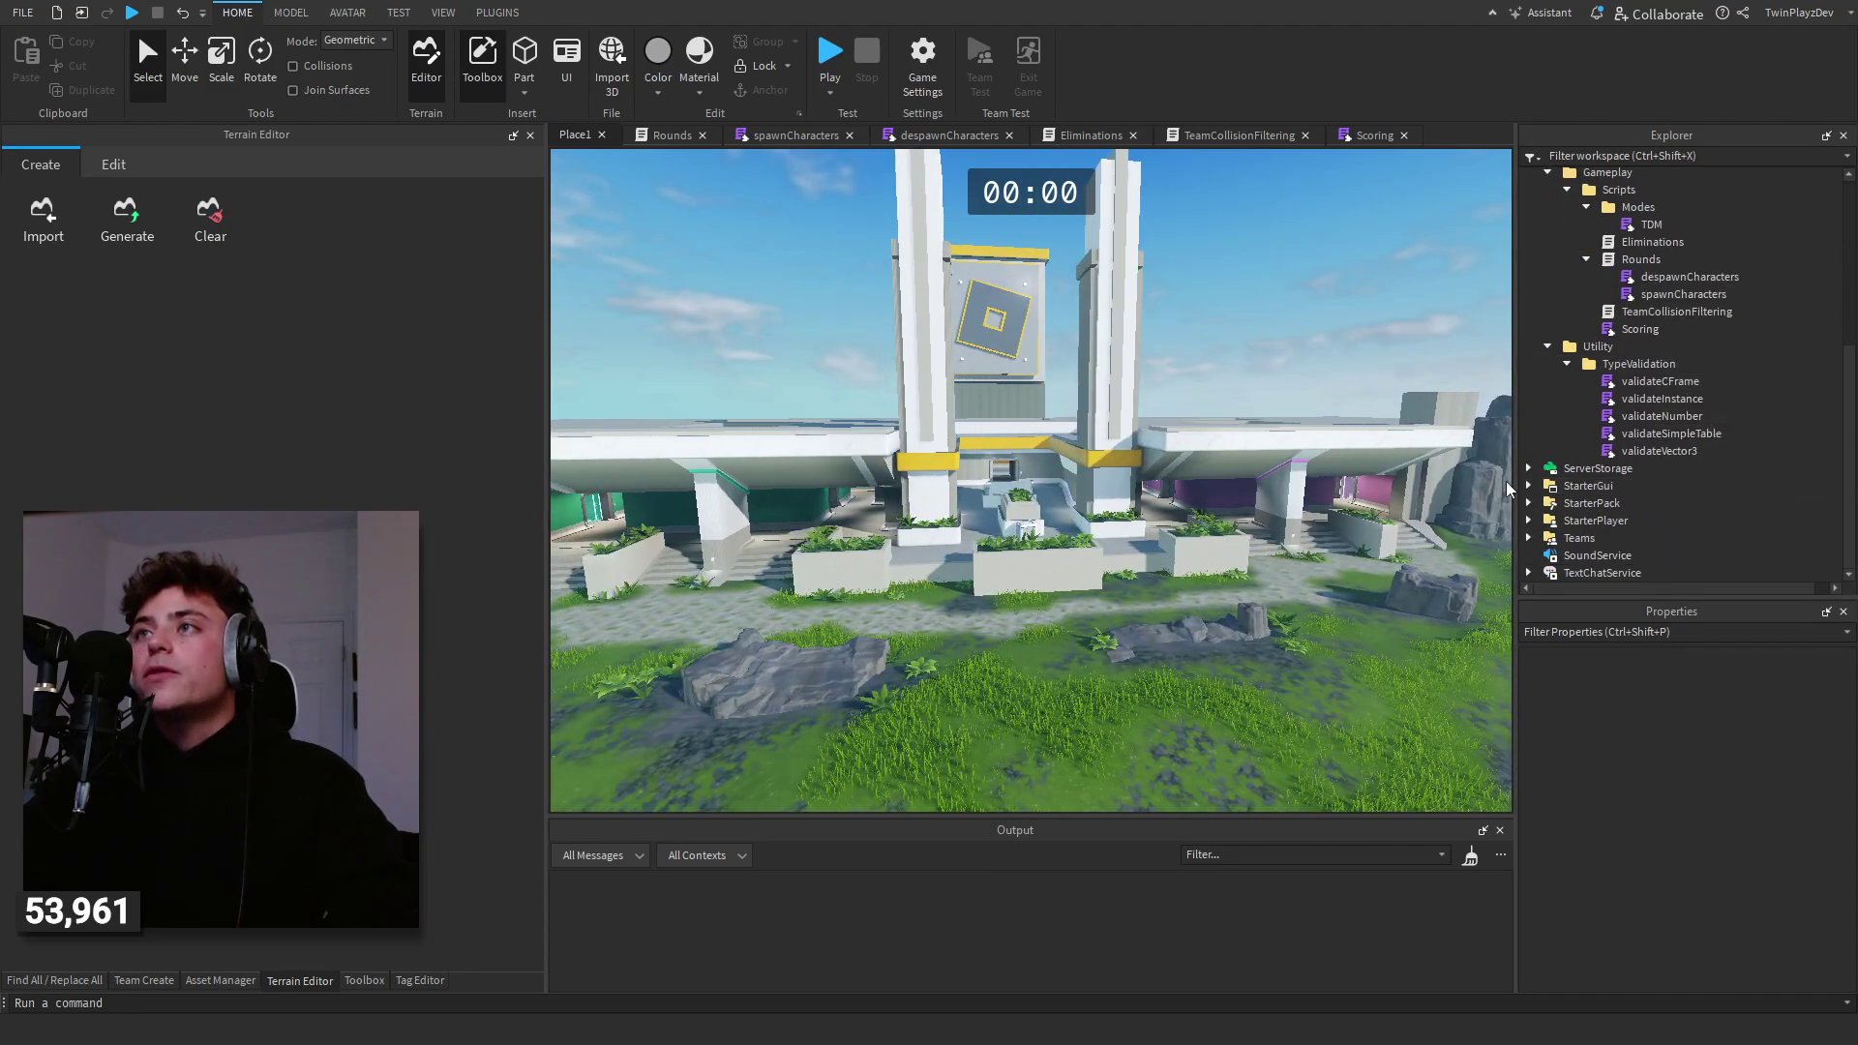
{"action": "key", "text": "s"}
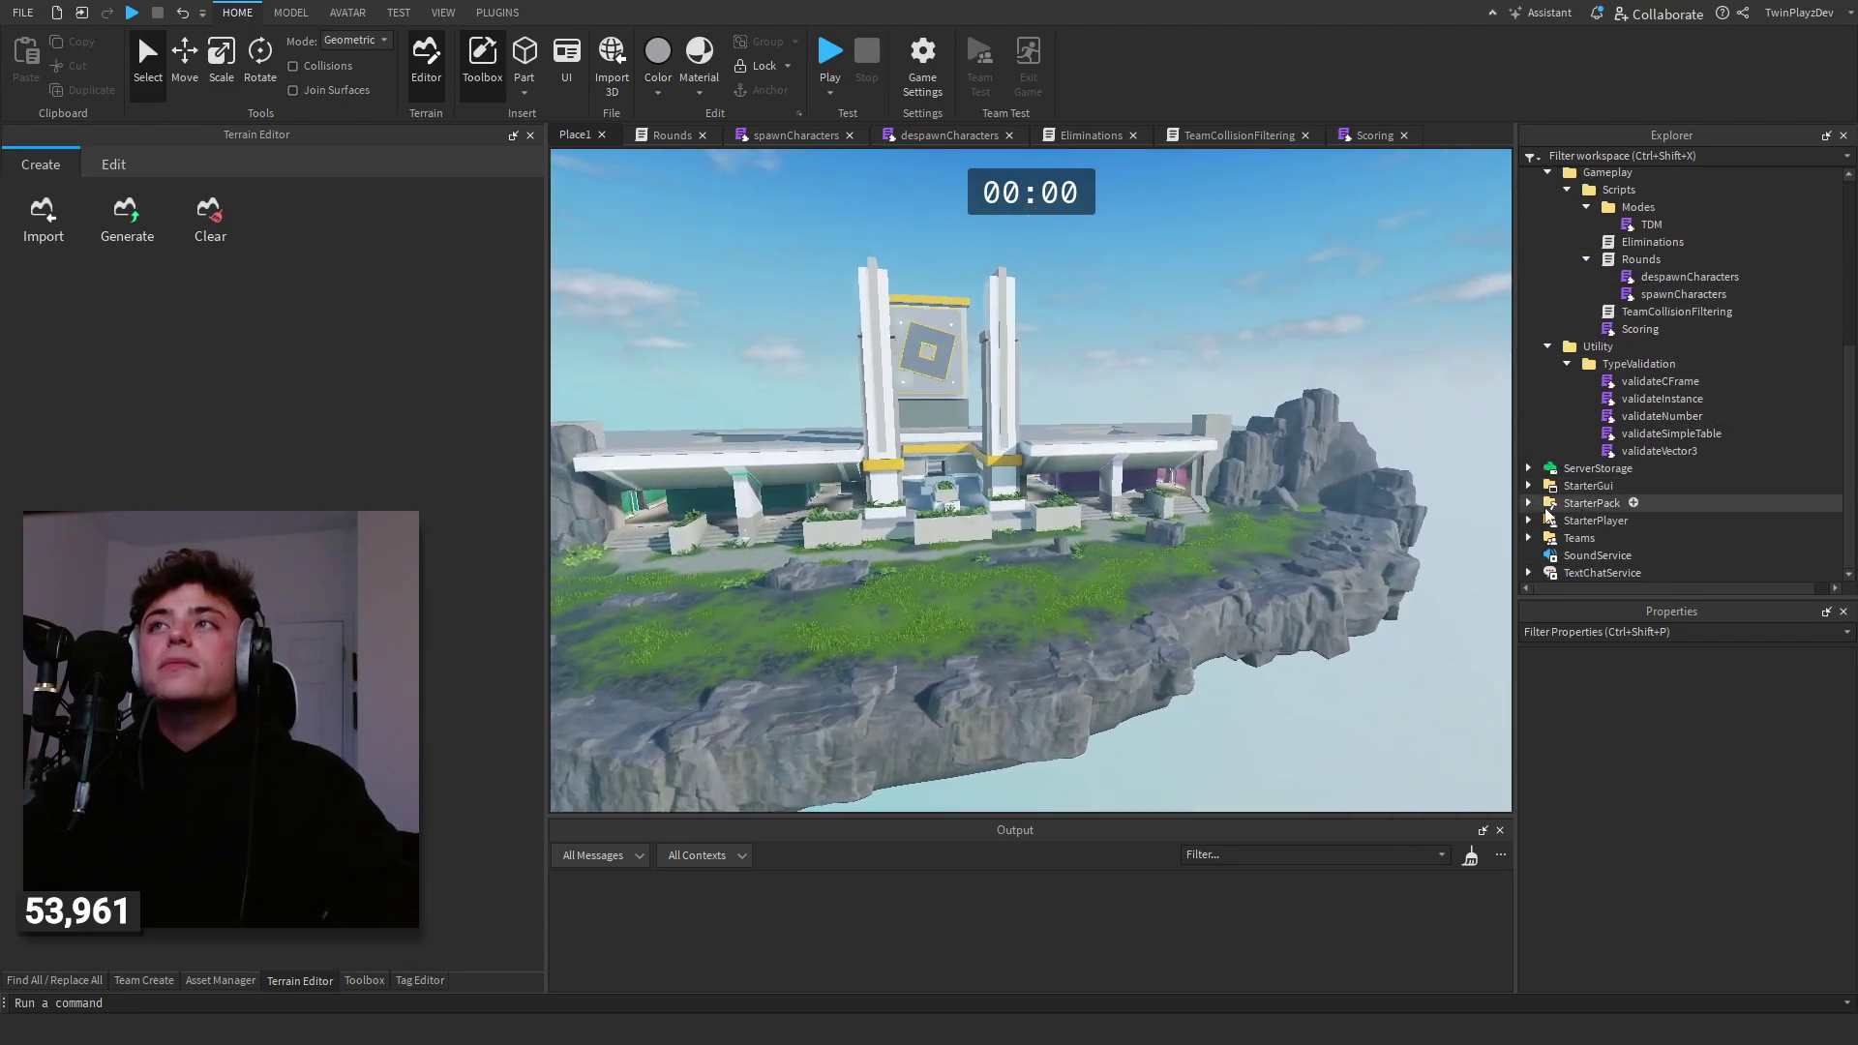
{"action": "key", "text": "w"}
{"action": "left_click", "coordinate": [1530, 503]}
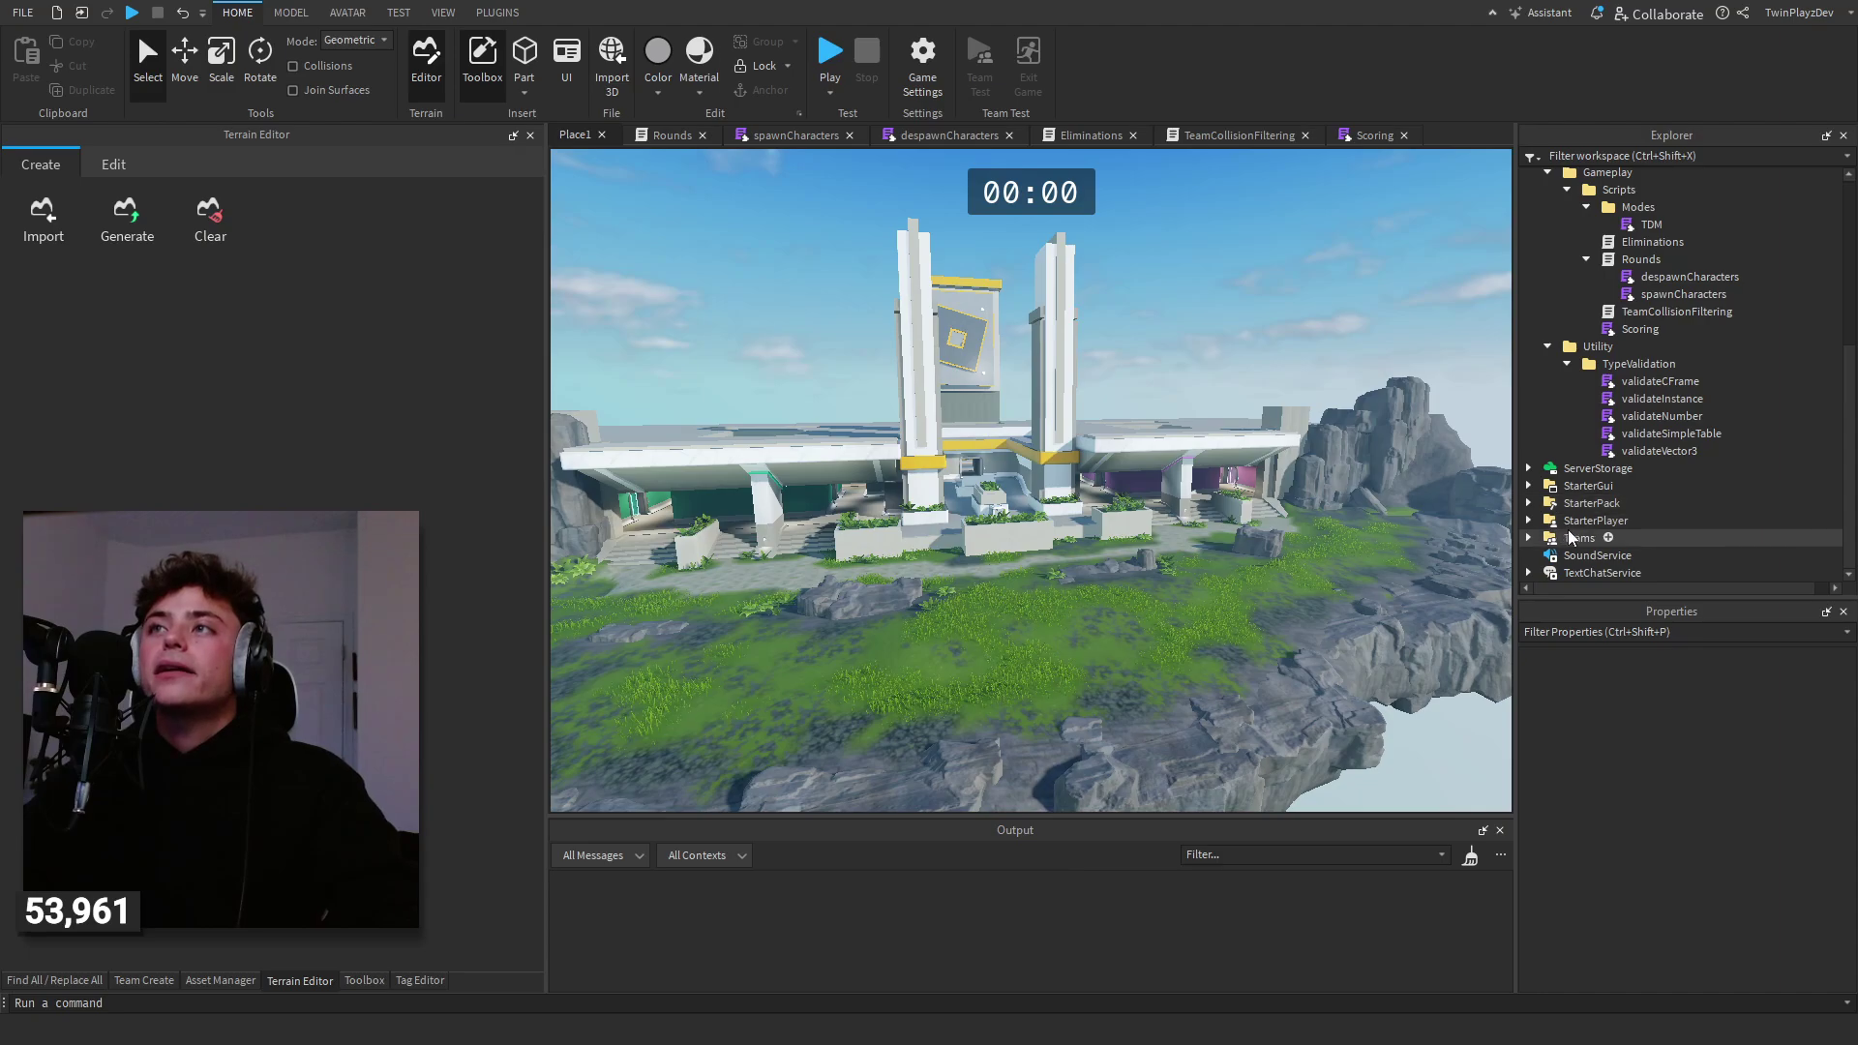
{"action": "left_click", "coordinate": [1529, 504]}
{"action": "left_click", "coordinate": [1553, 524]}
{"action": "scroll", "coordinate": [1604, 470], "scroll_direction": "down", "scroll_amount": 4}
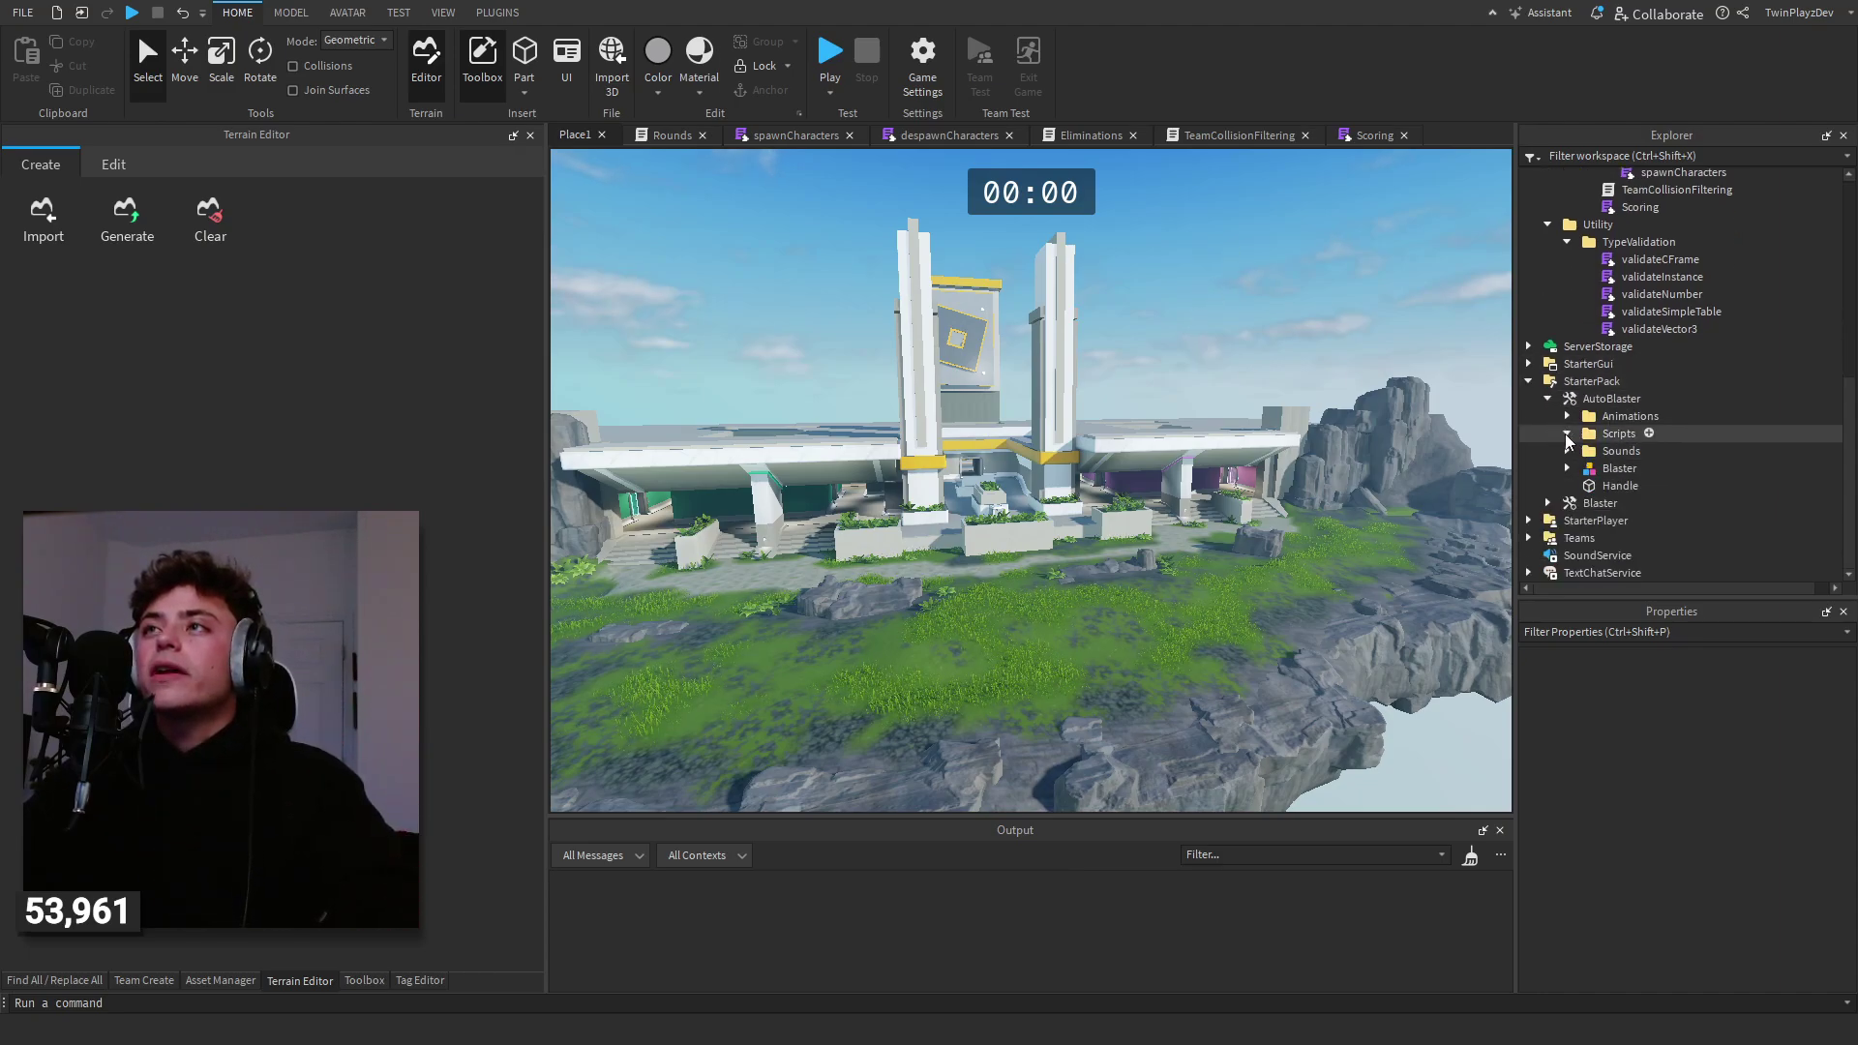
{"action": "left_click", "coordinate": [1566, 451]}
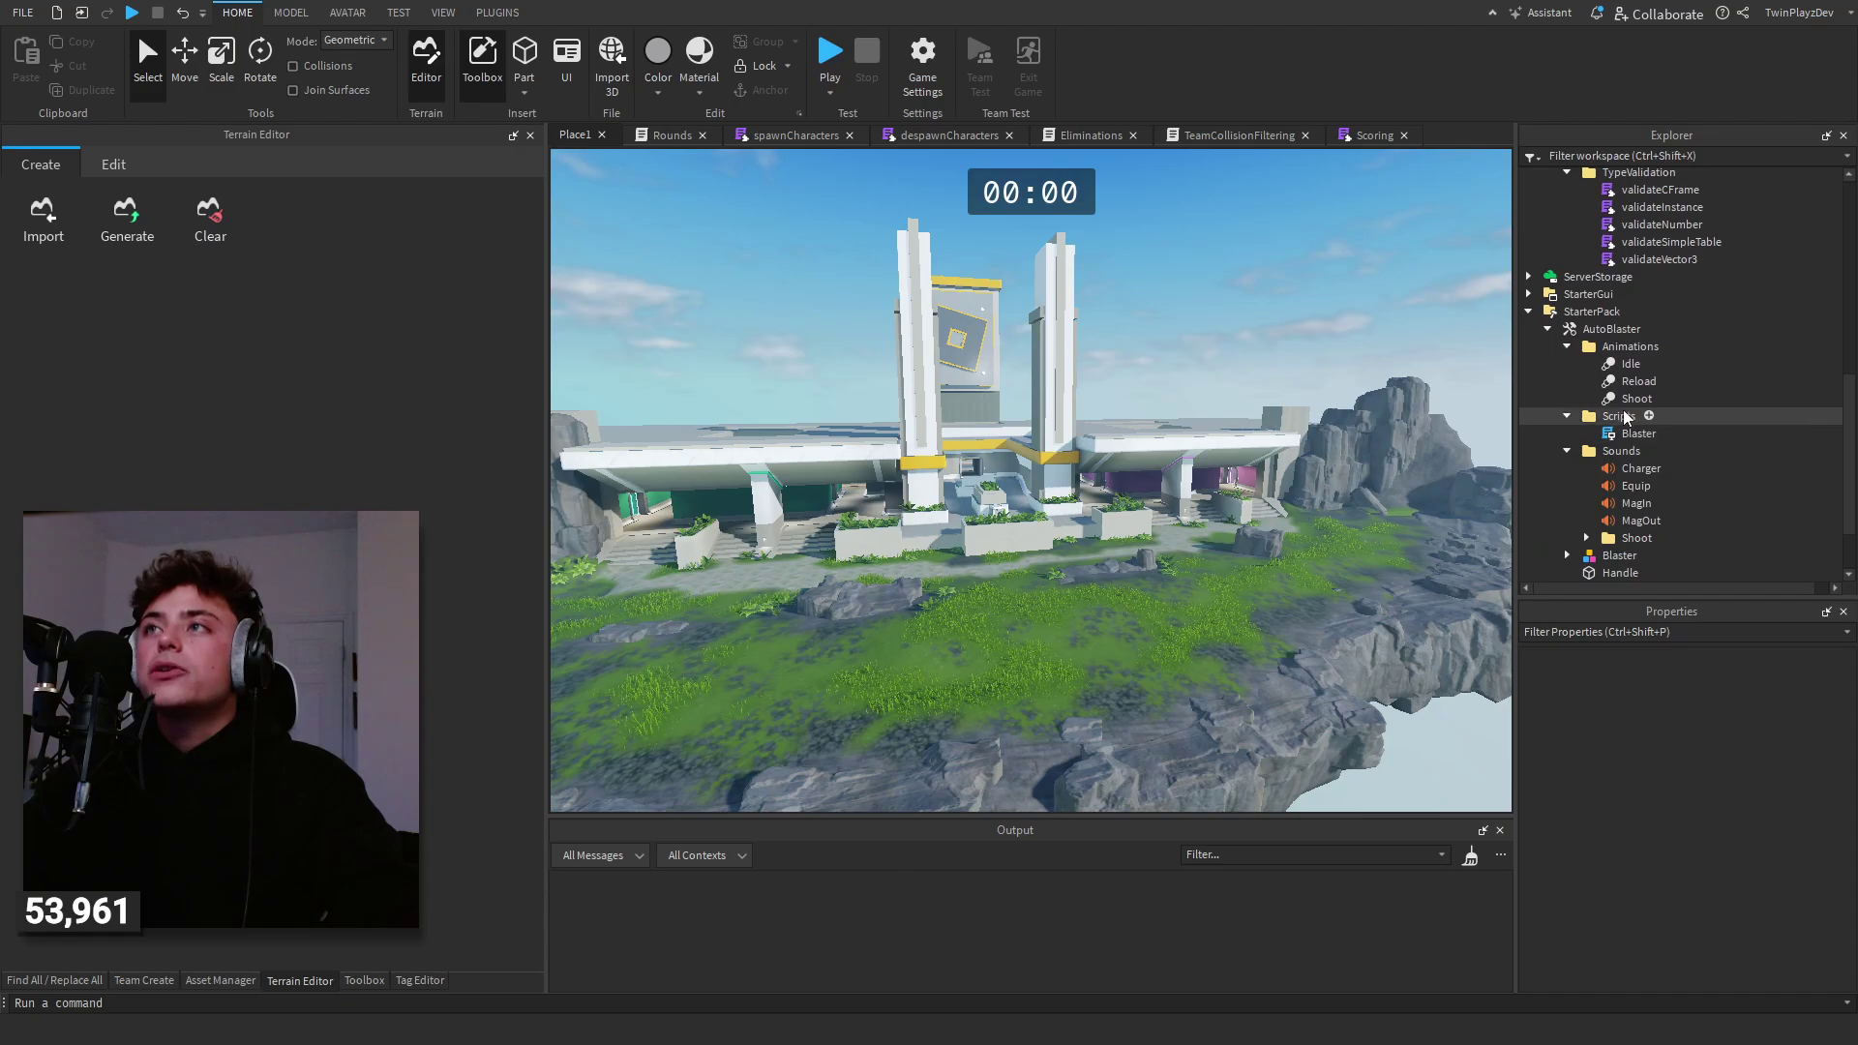
- Inspect AutoBlaster's animations, Charger sound properties, Shoot sound variants and Blaster script, then clear the selection
{"action": "left_click", "coordinate": [1635, 382]}
{"action": "left_click", "coordinate": [1624, 371]}
{"action": "left_click", "coordinate": [1640, 468]}
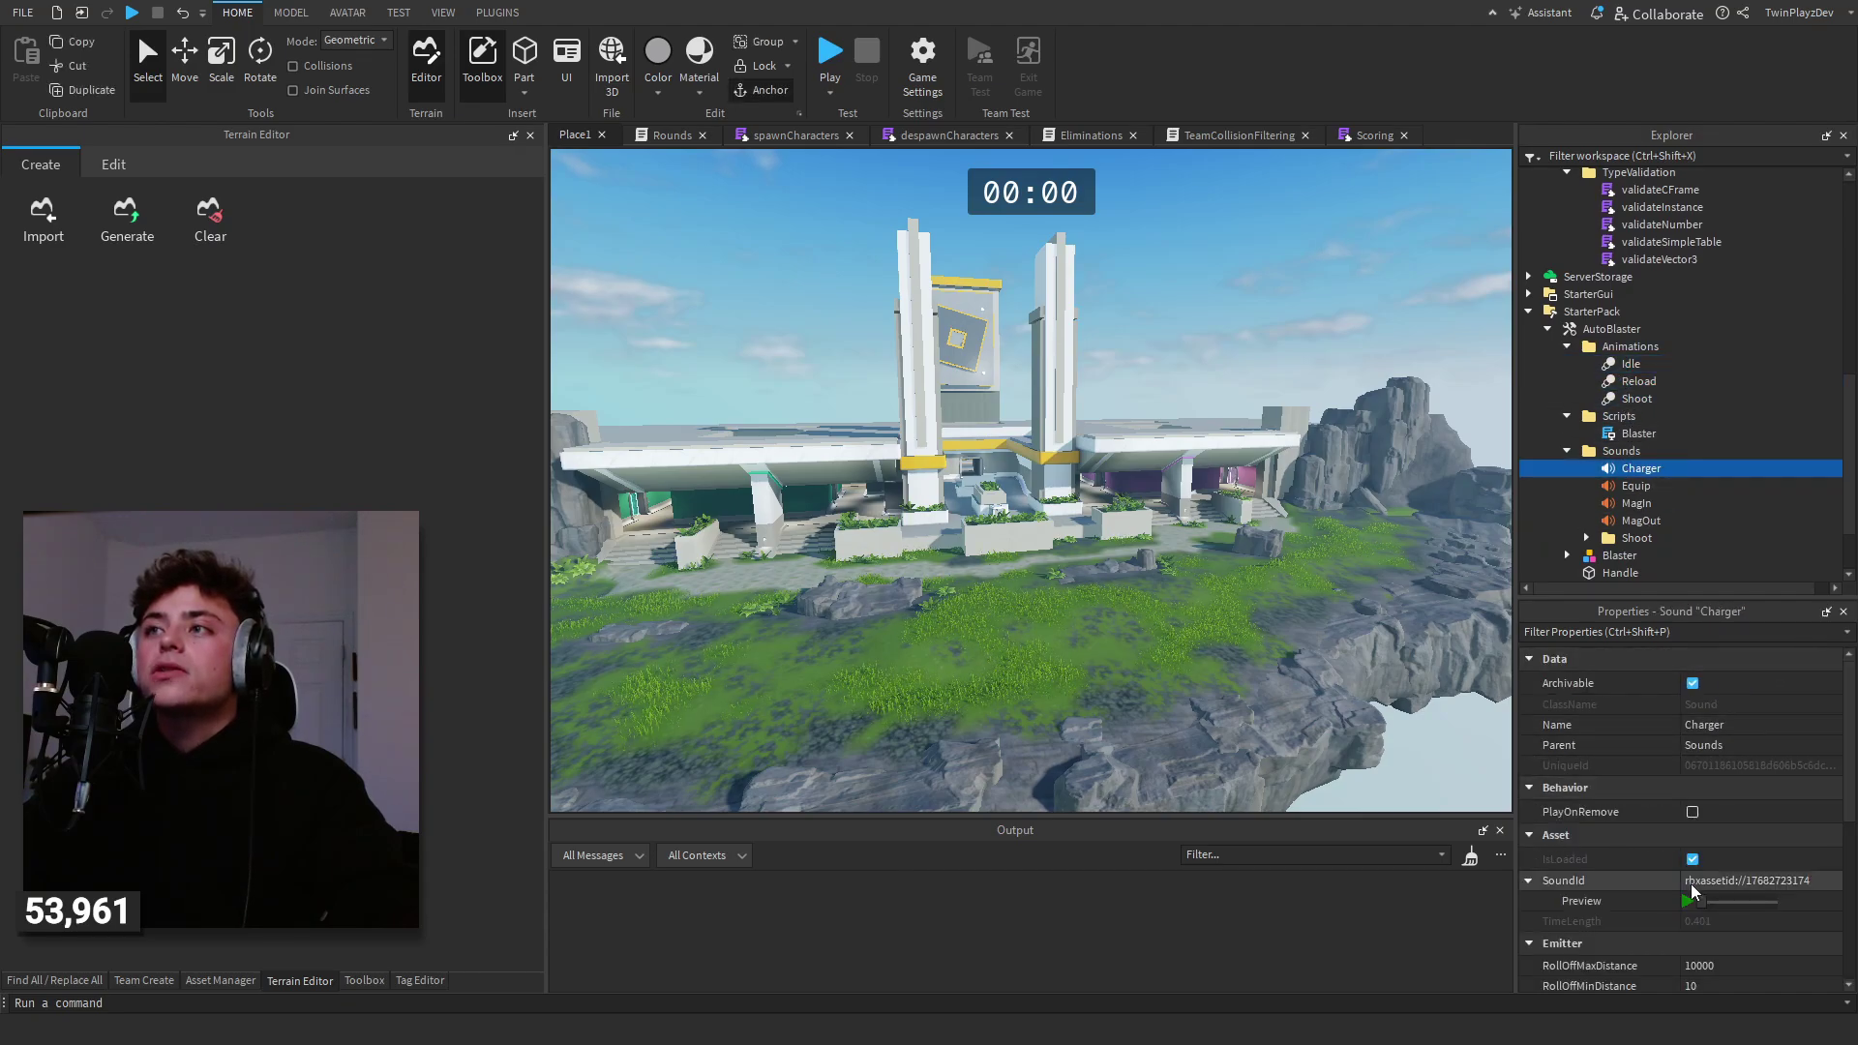
{"action": "left_click", "coordinate": [1586, 538]}
{"action": "scroll", "coordinate": [1607, 522], "scroll_direction": "down", "scroll_amount": 2}
{"action": "left_click", "coordinate": [1643, 336]}
{"action": "left_click", "coordinate": [1220, 319]}
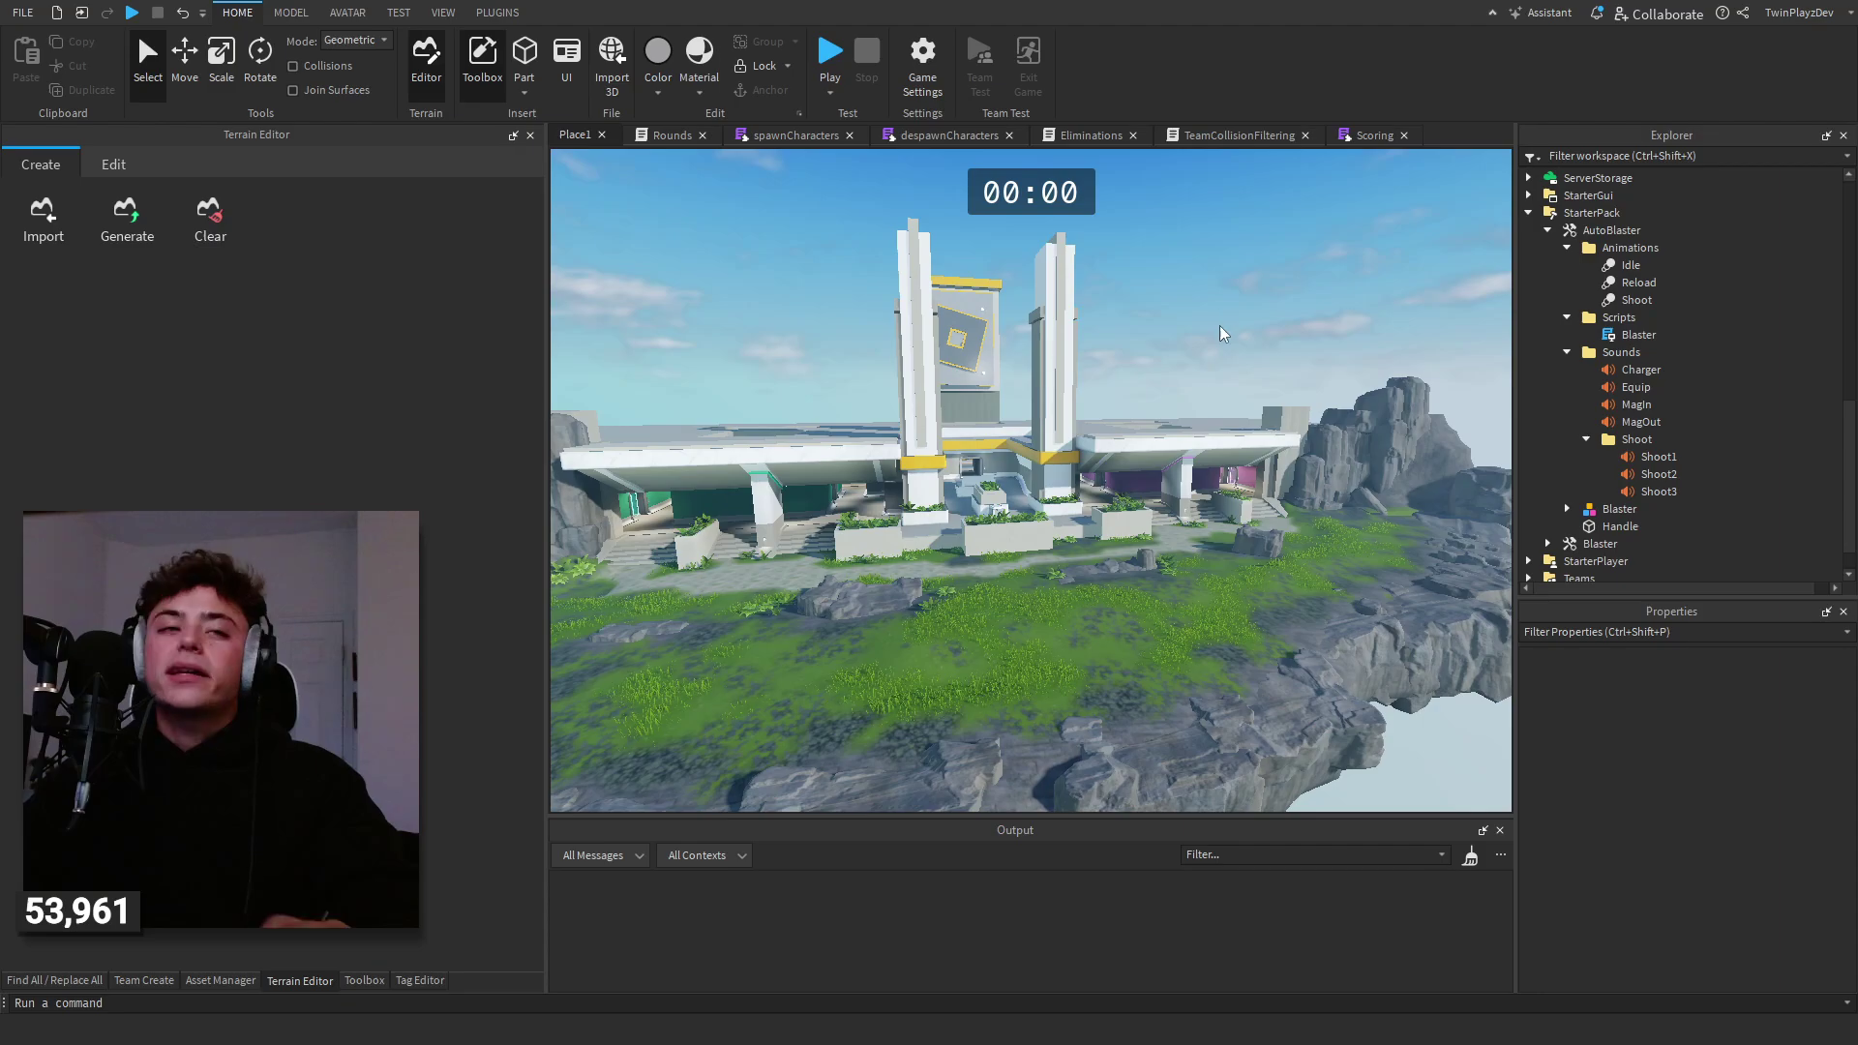